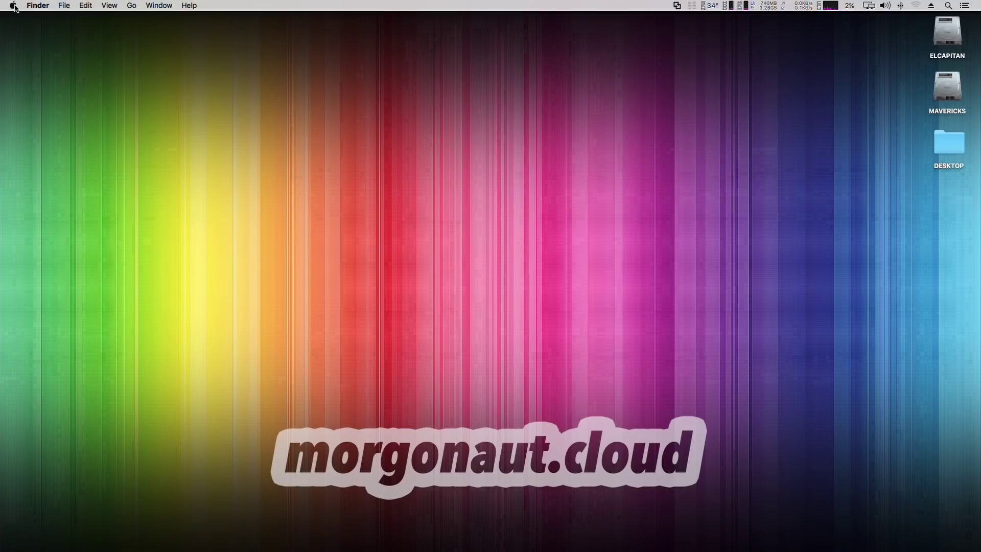
Review this Mac's overview, storage and memory details in About This Mac, then close it
left_click(13, 6)
left_click(508, 167)
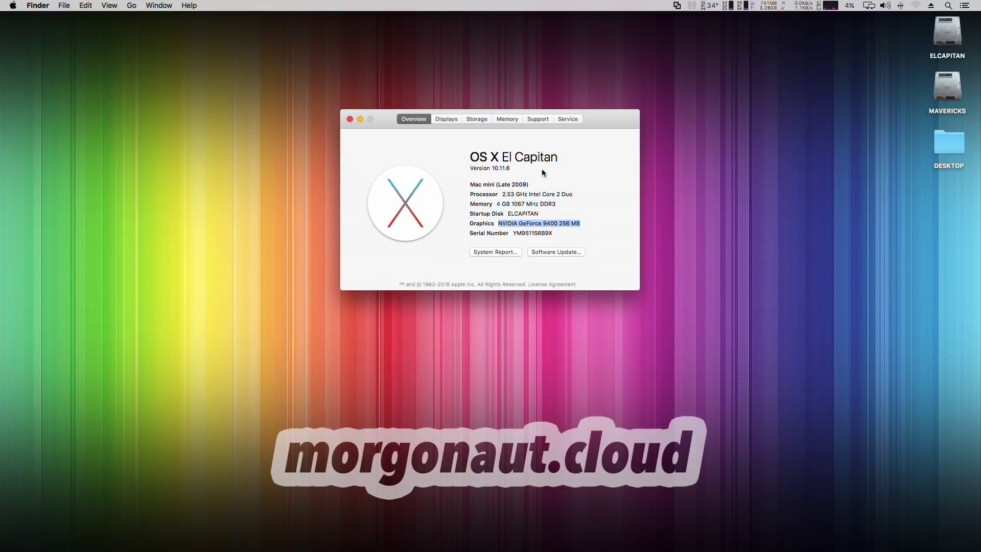
left_click(481, 118)
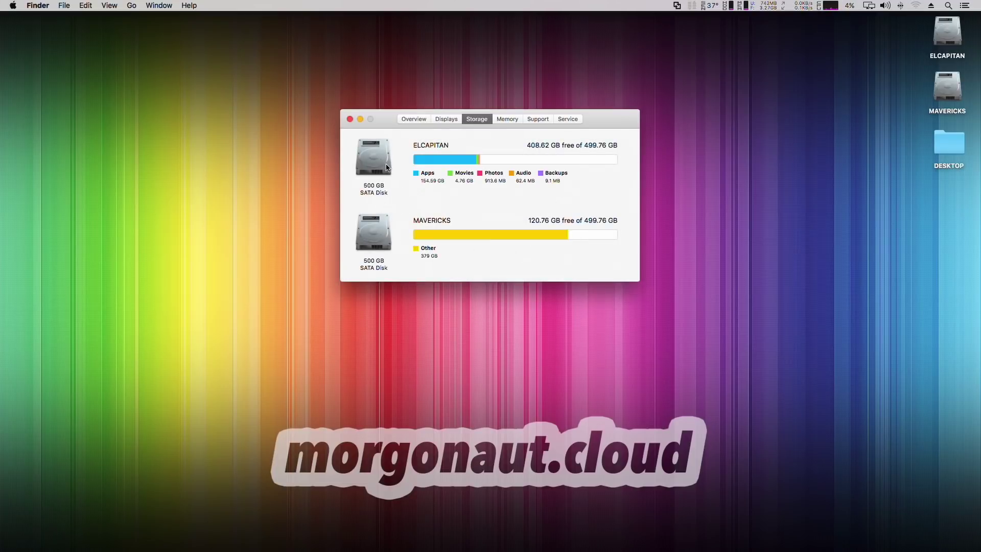
left_click(509, 118)
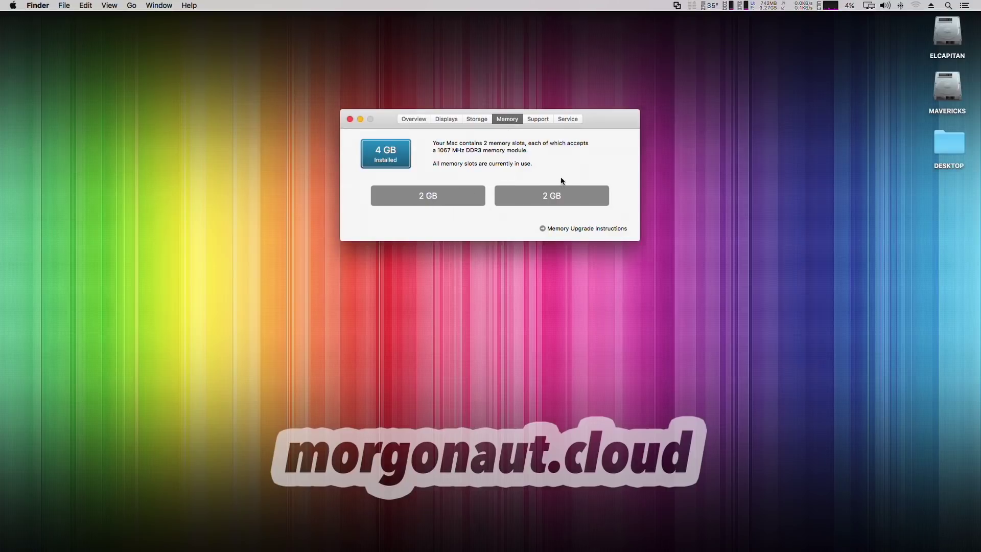
left_click(414, 119)
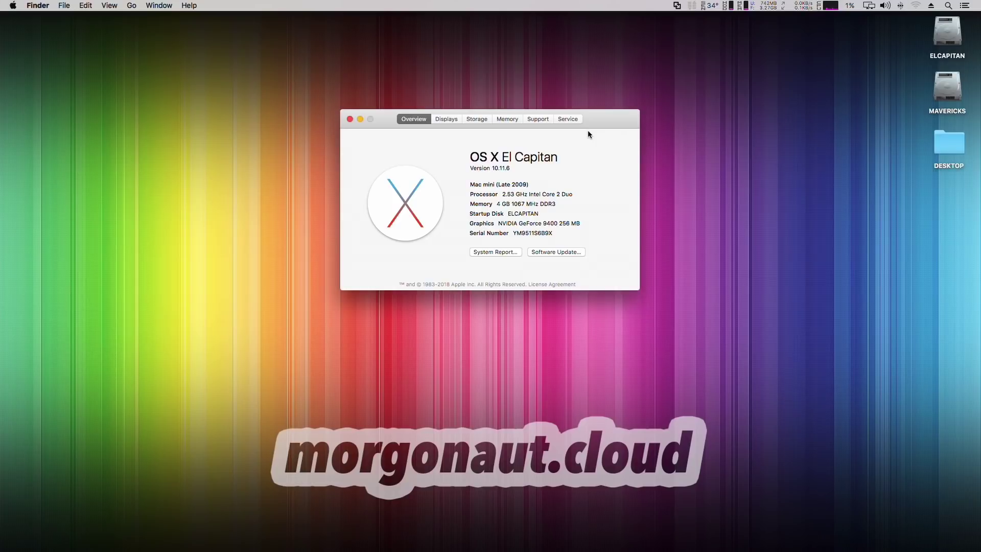
key("super+w")
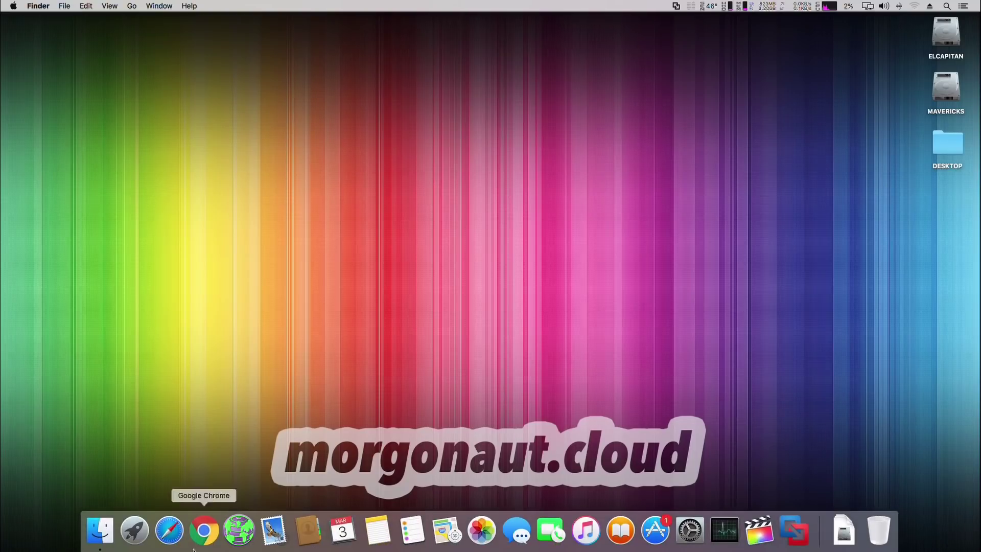
left_click(179, 522)
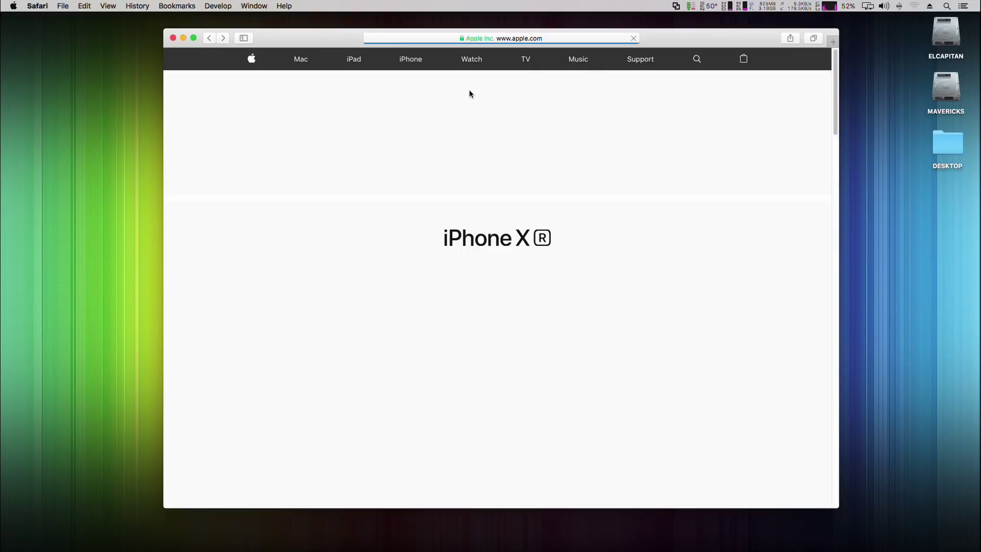
scroll(605, 238, "down", 15)
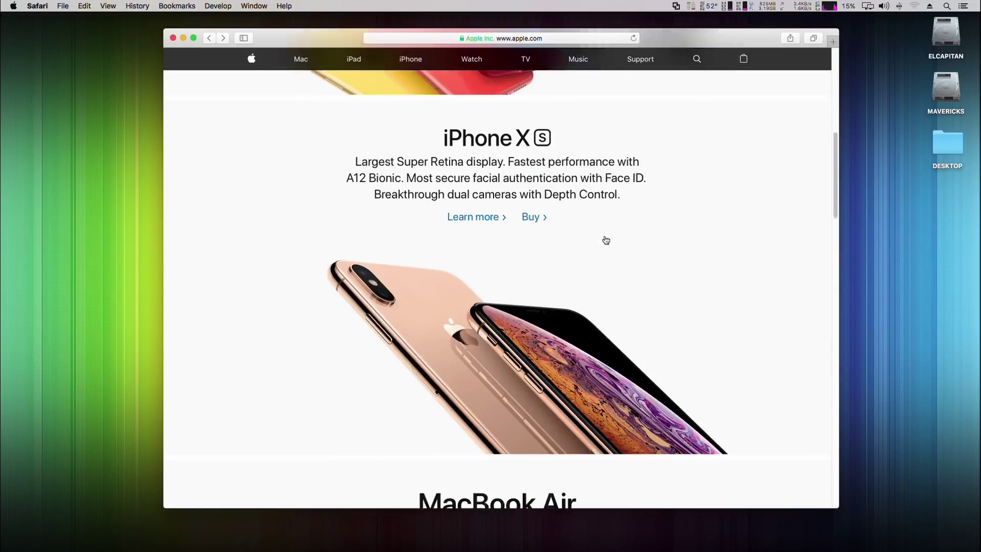
scroll(605, 238, "up", 15)
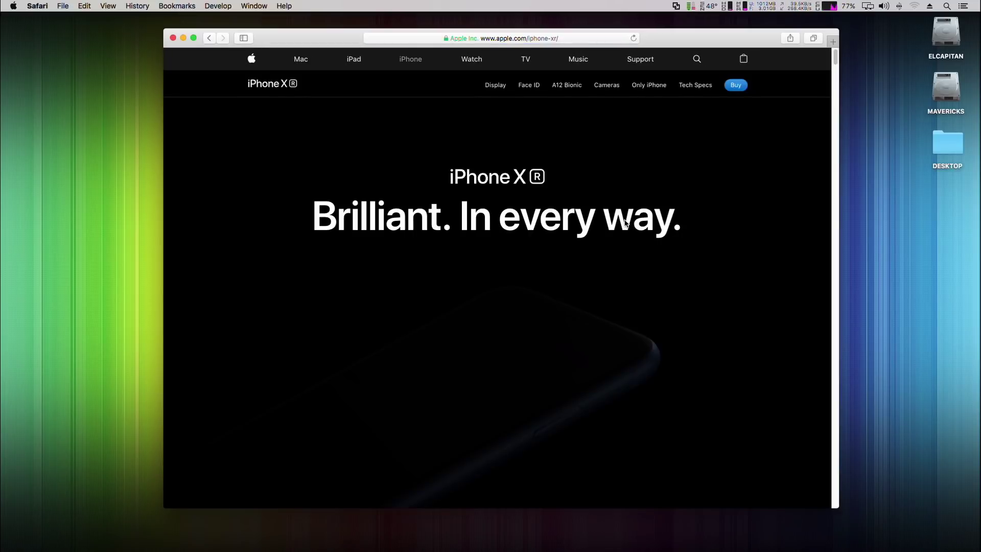
scroll(625, 221, "down", 5)
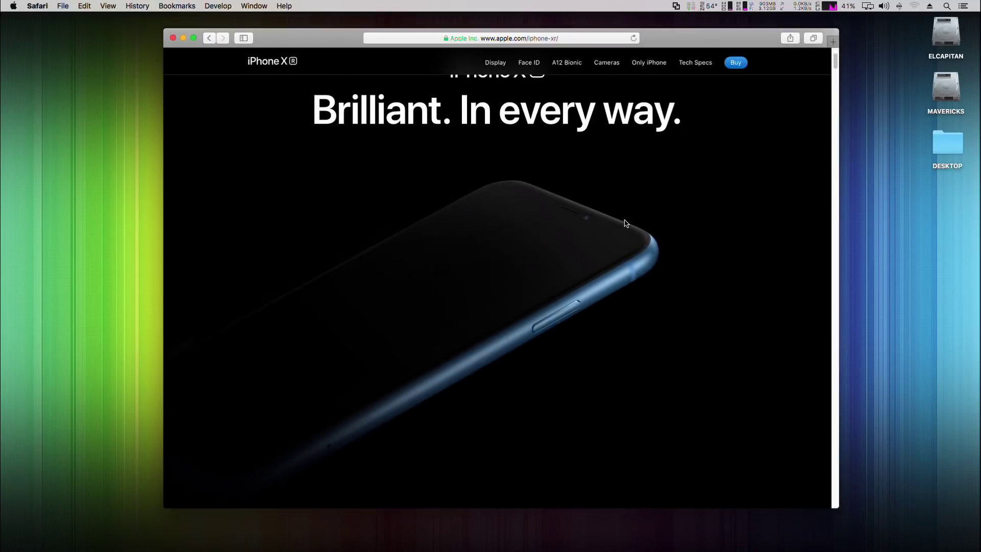
scroll(625, 221, "down", 5)
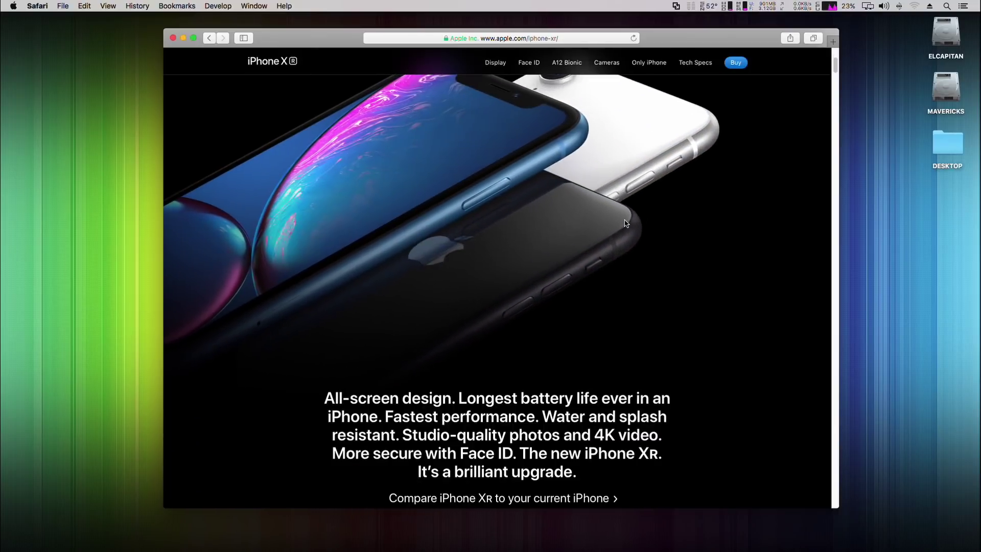
scroll(624, 223, "down", 5)
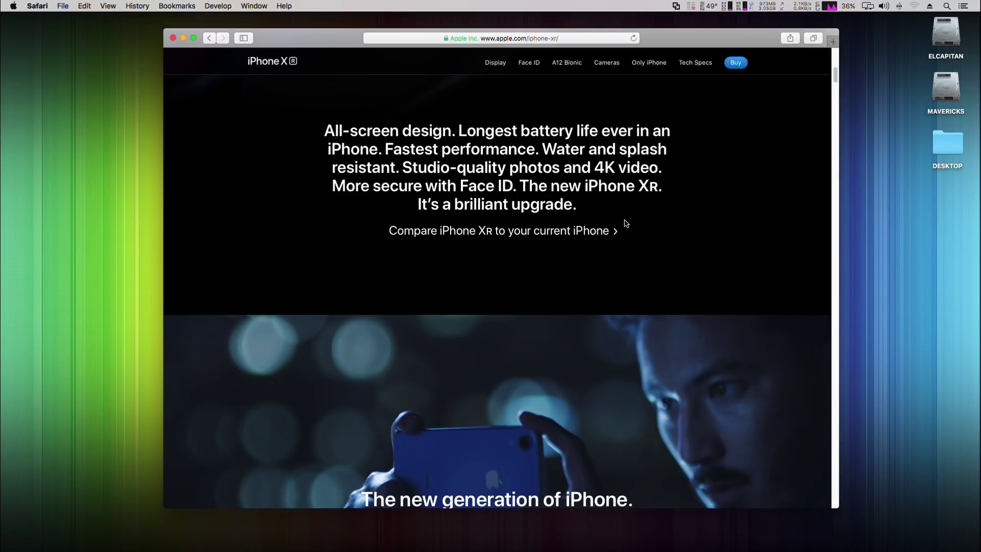
scroll(626, 223, "down", 5)
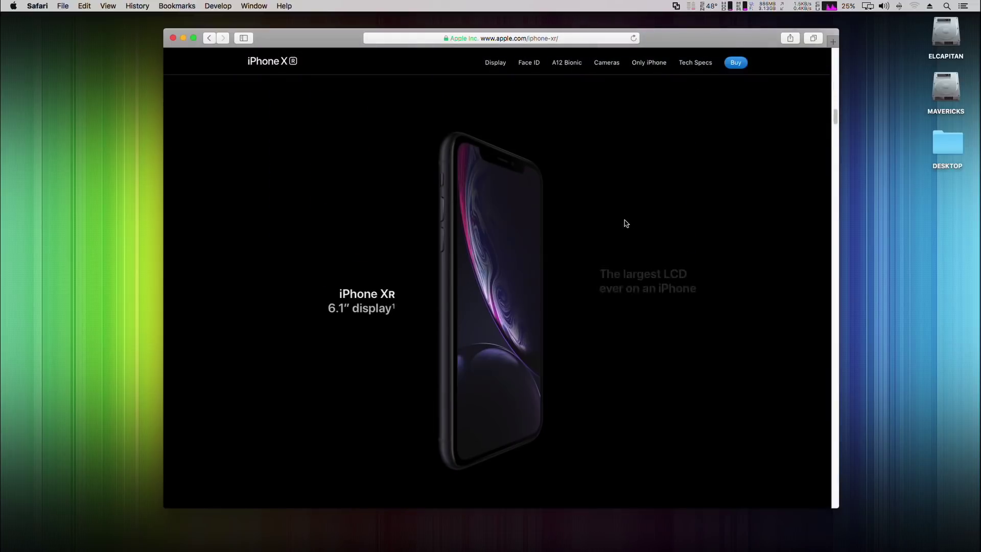
scroll(626, 223, "down", 5)
scroll(627, 223, "down", 5)
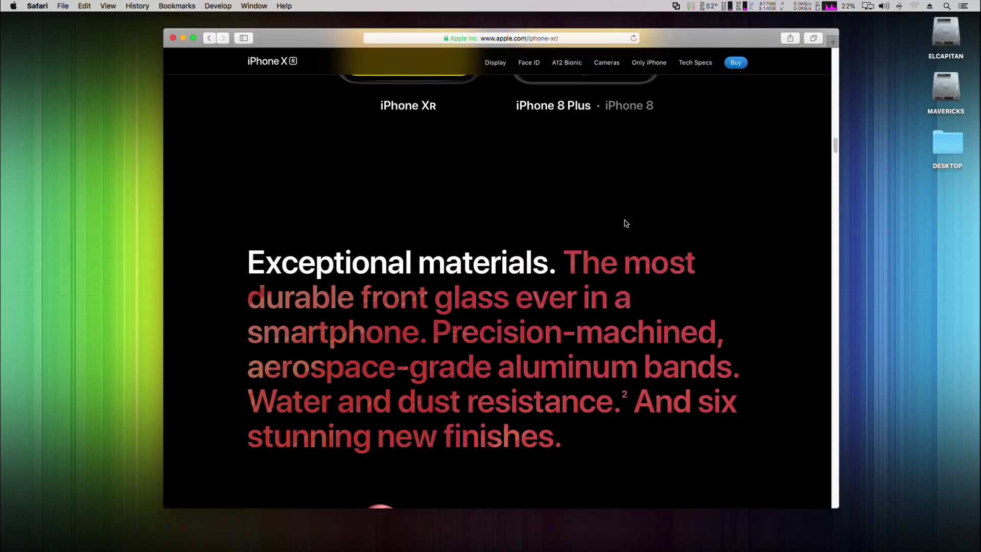
scroll(627, 224, "down", 10)
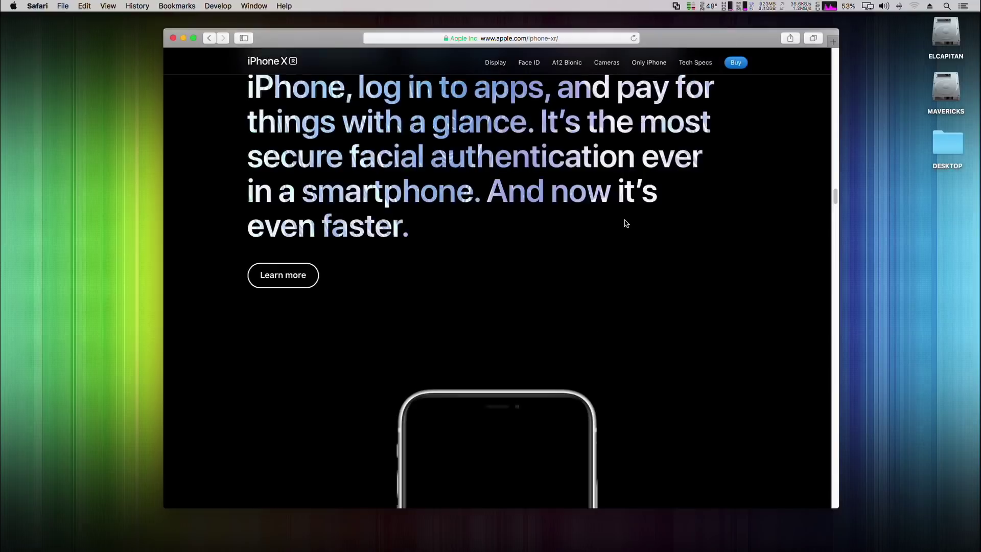
scroll(626, 223, "up", 5)
Go to youtube.com and search for '1080p' videos
key("super+l")
type("youtube.com")
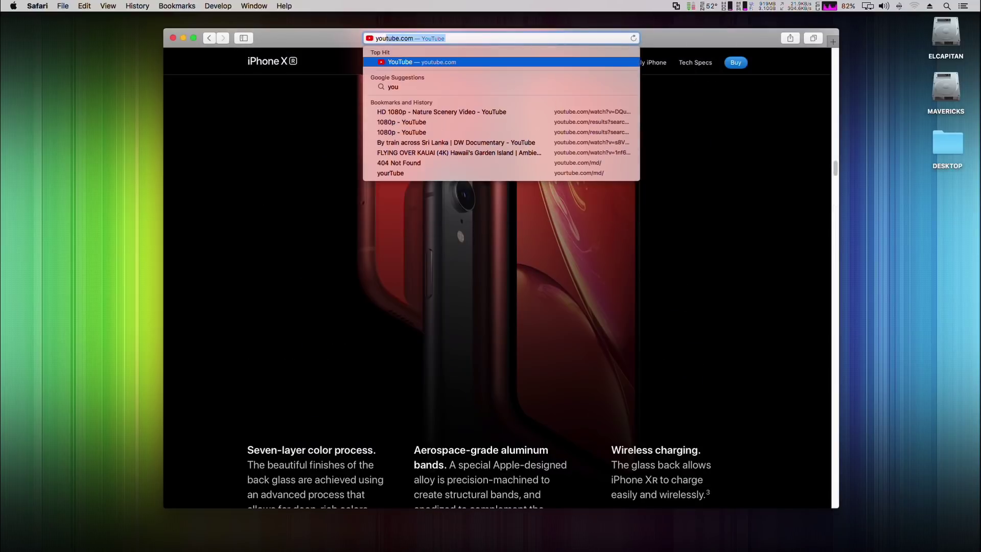
key("Return")
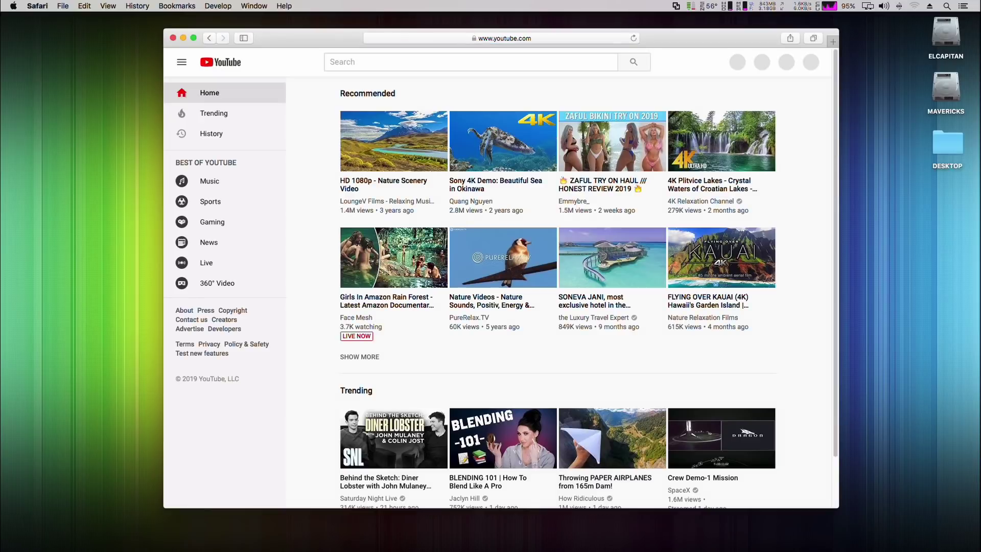
left_click(372, 61)
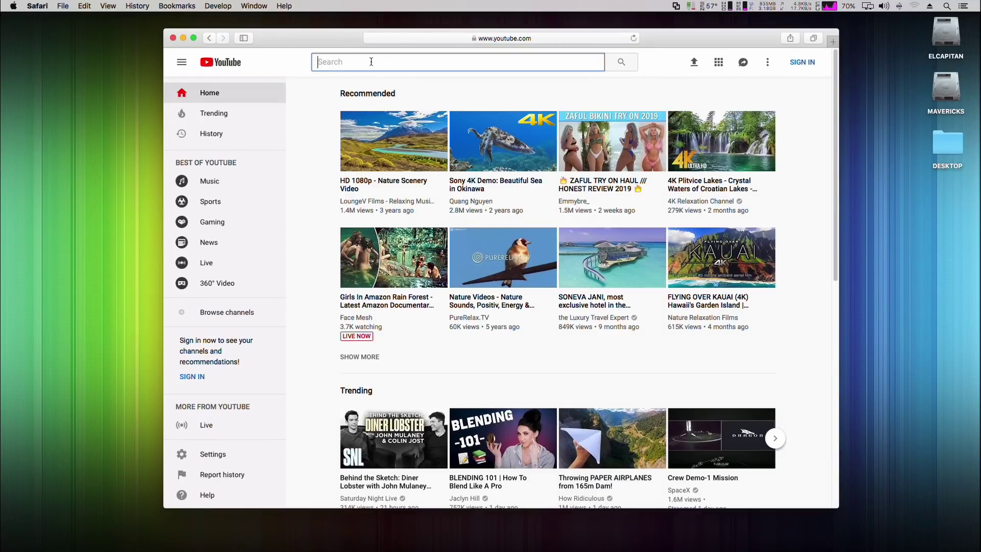
type("1080p")
key("Return")
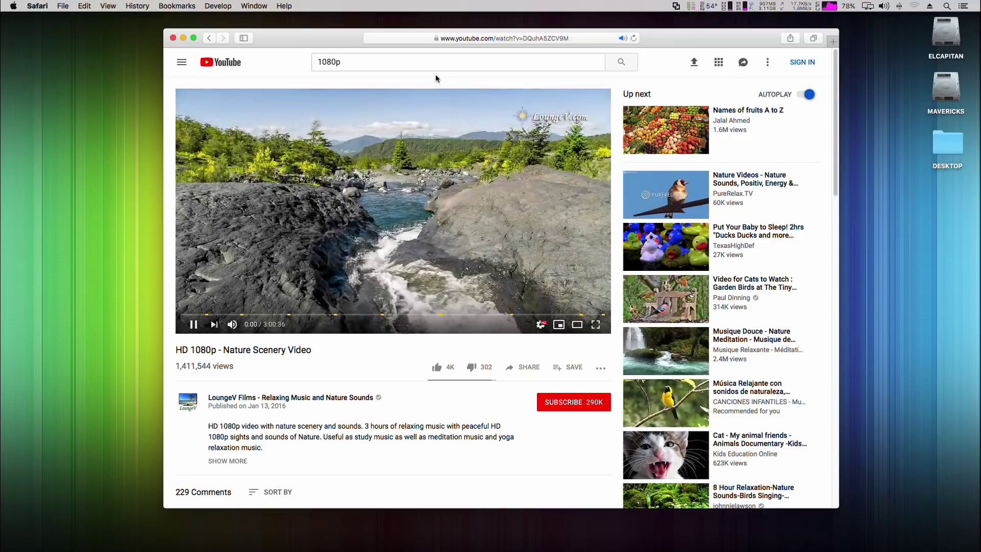
Set the Nature Scenery video's playback quality to 1080p
left_click(541, 325)
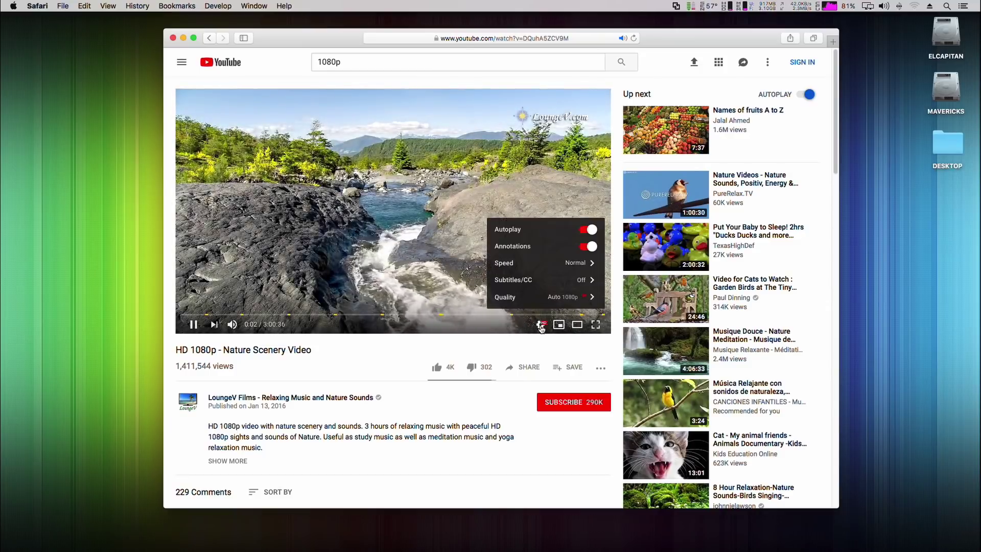
left_click(562, 297)
left_click(583, 196)
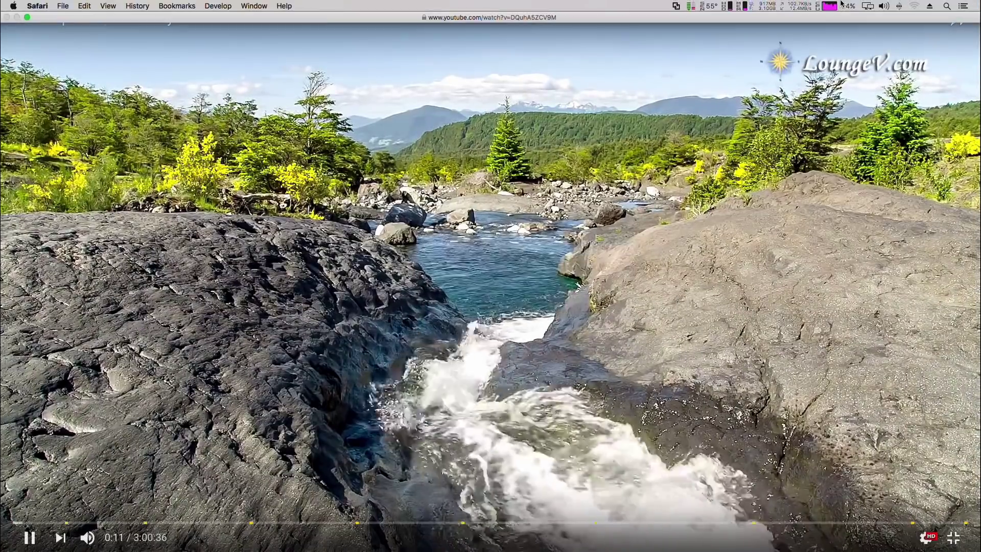
Check CPU load in the iStat menu-bar meter during playback, then close the panel
left_click(836, 6)
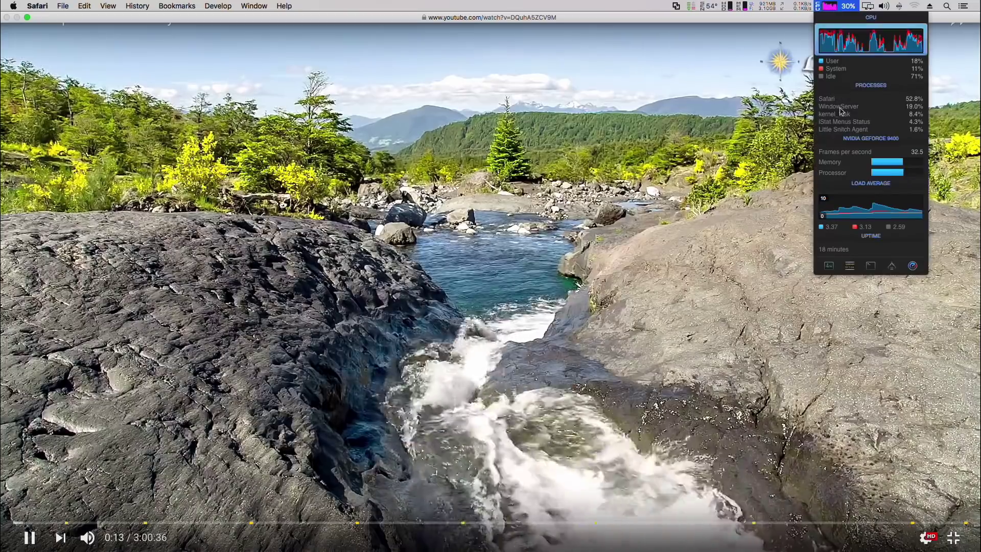
mouse_move(848, 178)
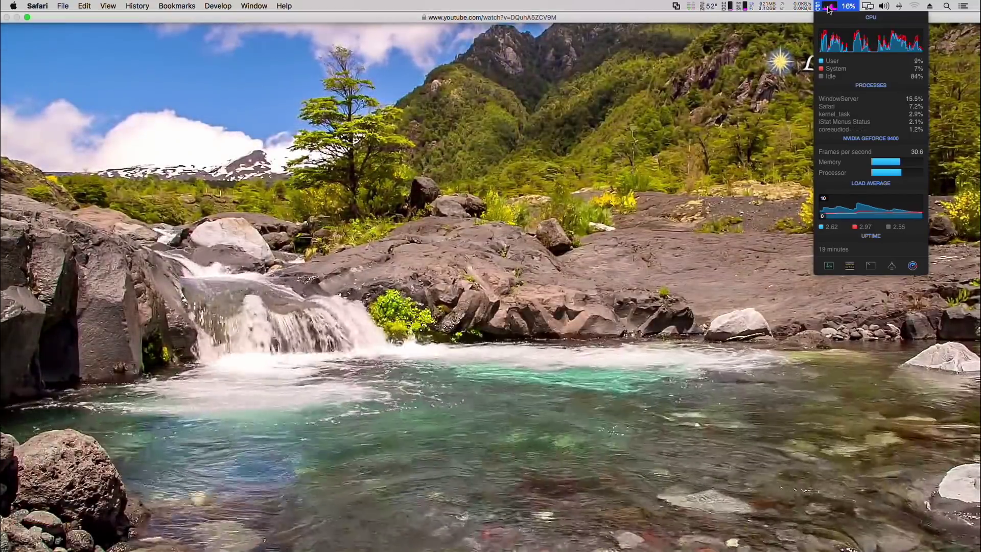
left_click(828, 9)
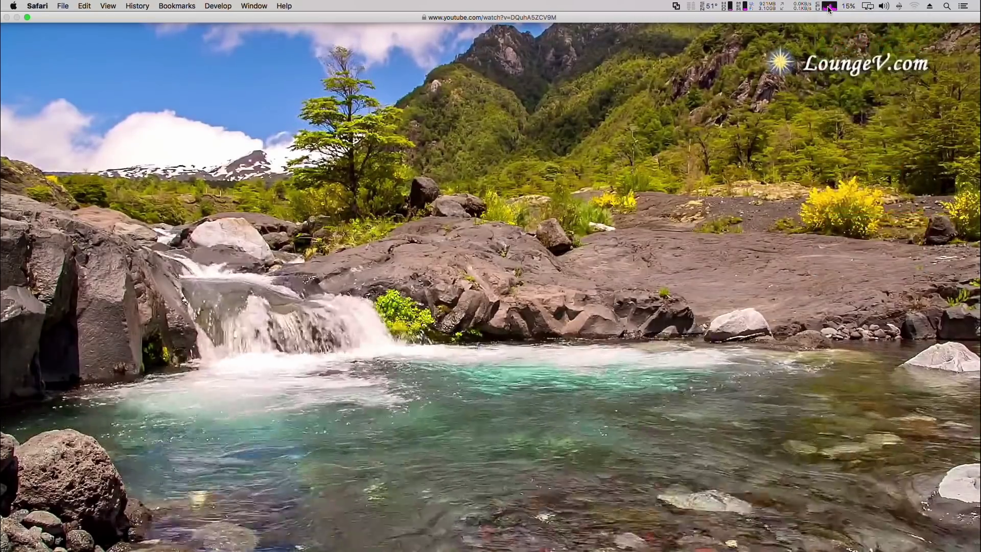
Switch back and forth between the desktop and full-screen video spaces, ending on the desktop
key("ctrl+Left")
key("ctrl+Right")
key("ctrl+Left")
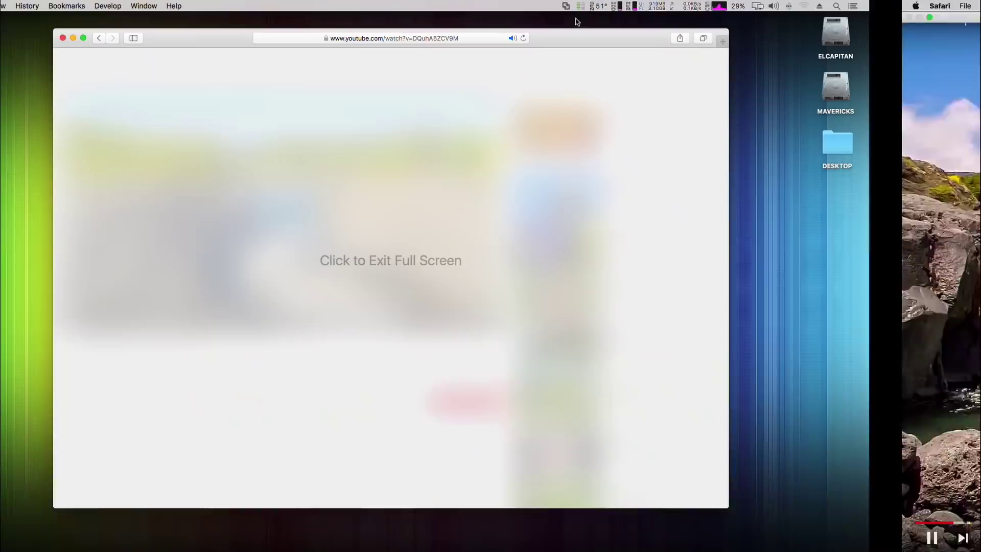
key("ctrl+Right")
key("ctrl+Left")
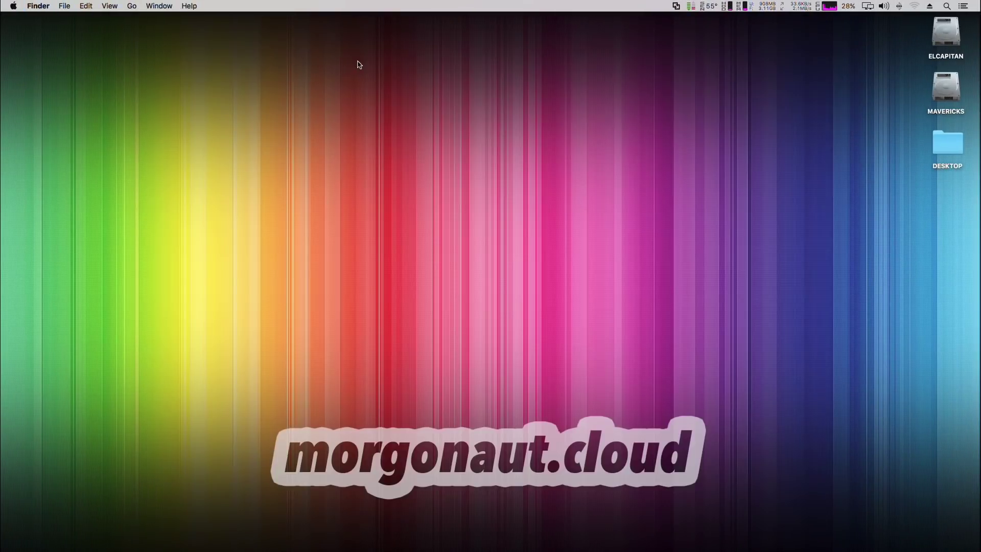
Launch Google Chrome and set the YouTube nature video to 1080p quality
mouse_move(349, 549)
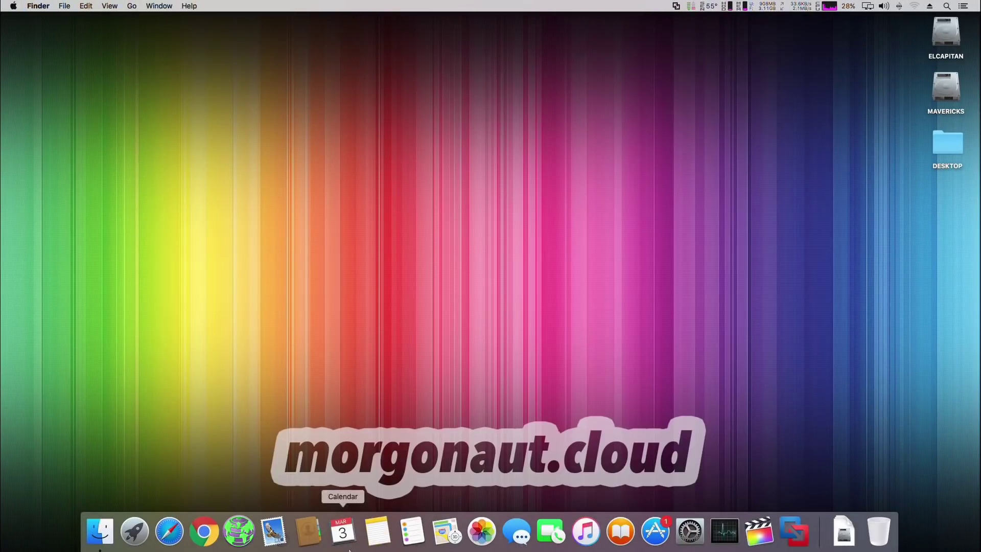
left_click(204, 532)
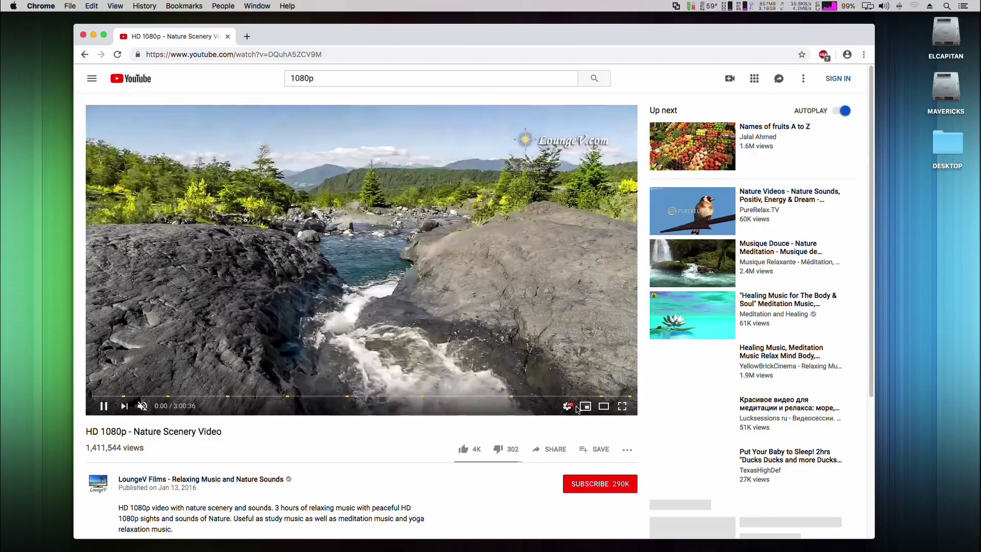
left_click(567, 406)
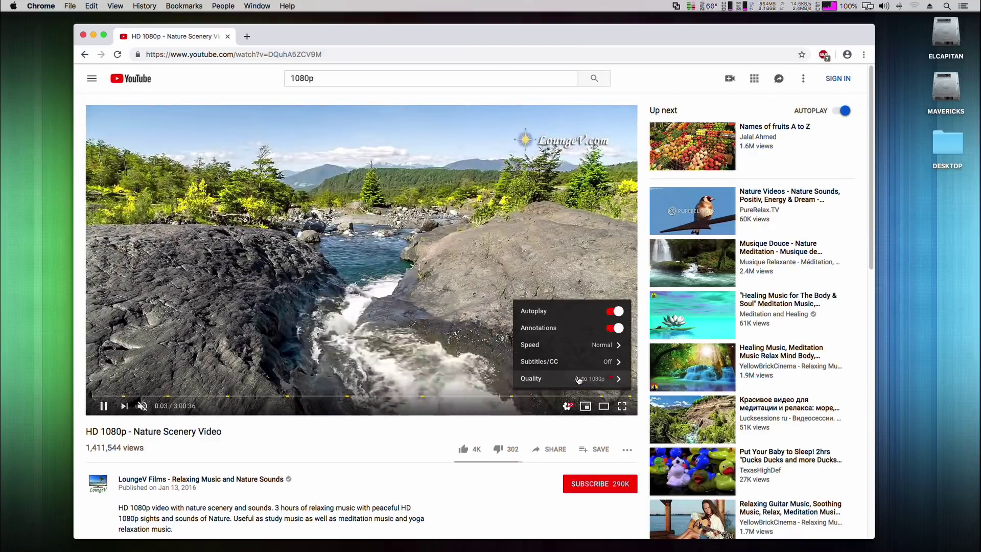
left_click(617, 379)
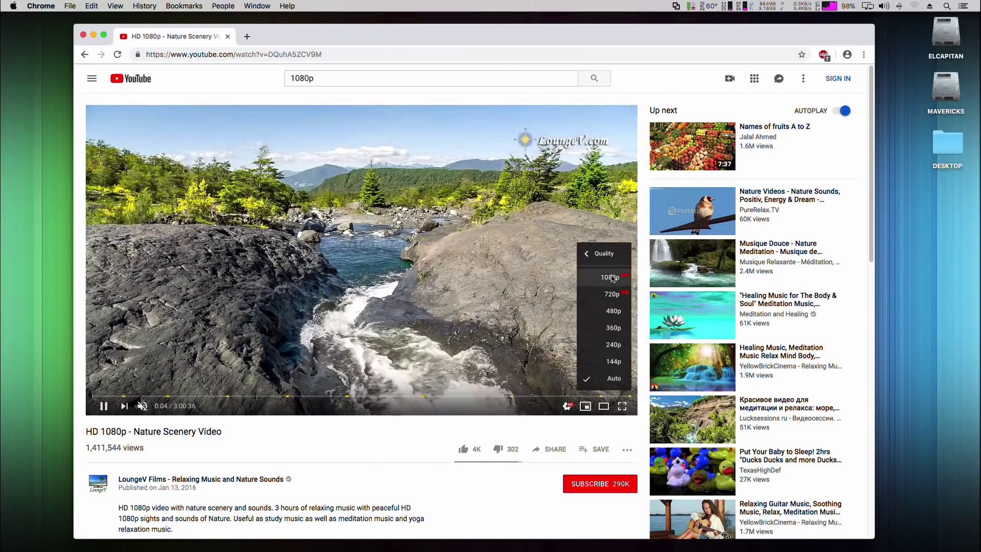
left_click(610, 277)
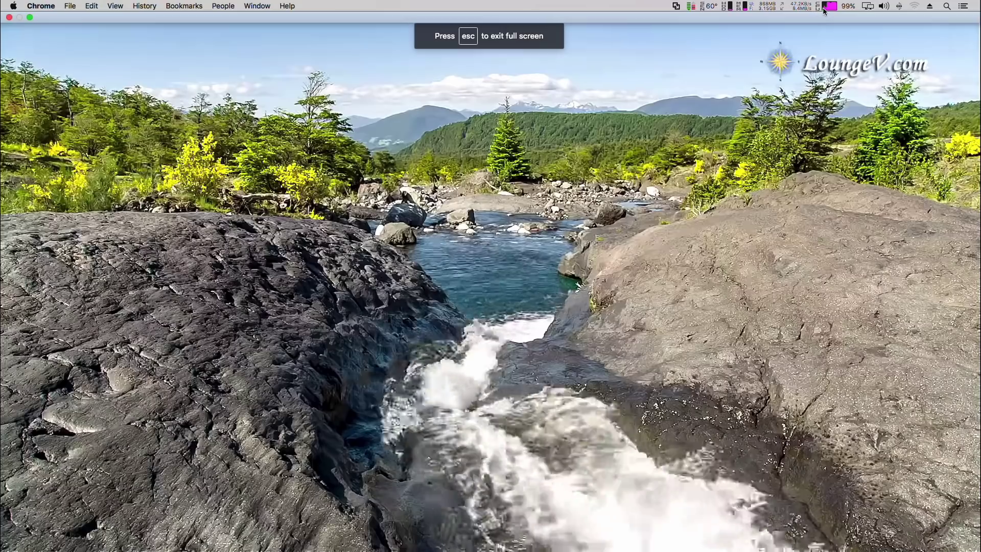
Check CPU and memory usage in the iStat menu-bar readouts during playback
left_click(826, 6)
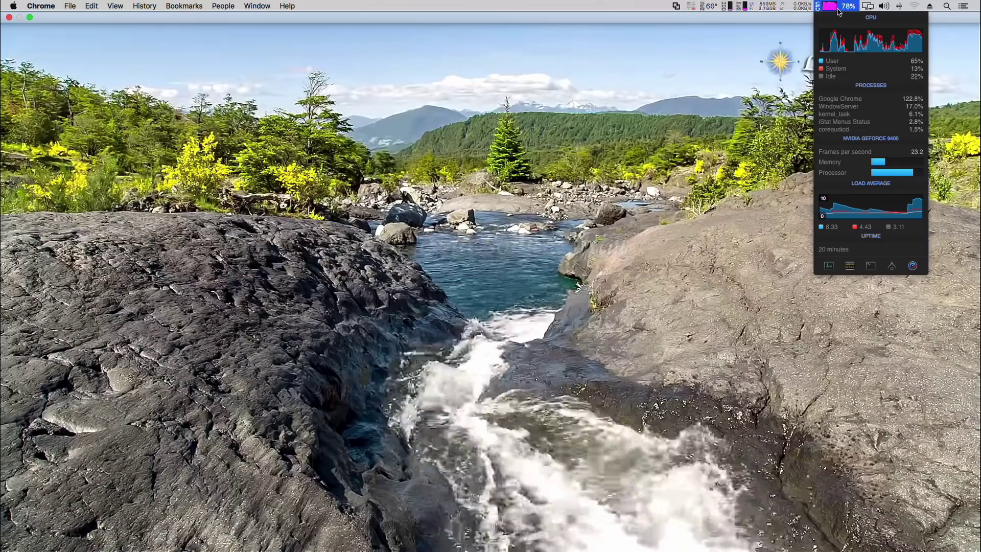
key("Escape")
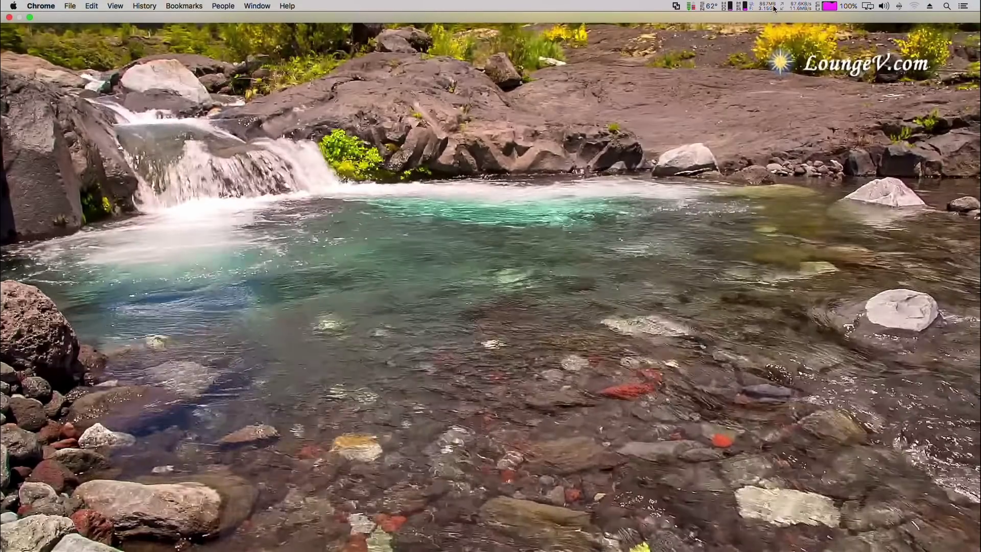
left_click(844, 7)
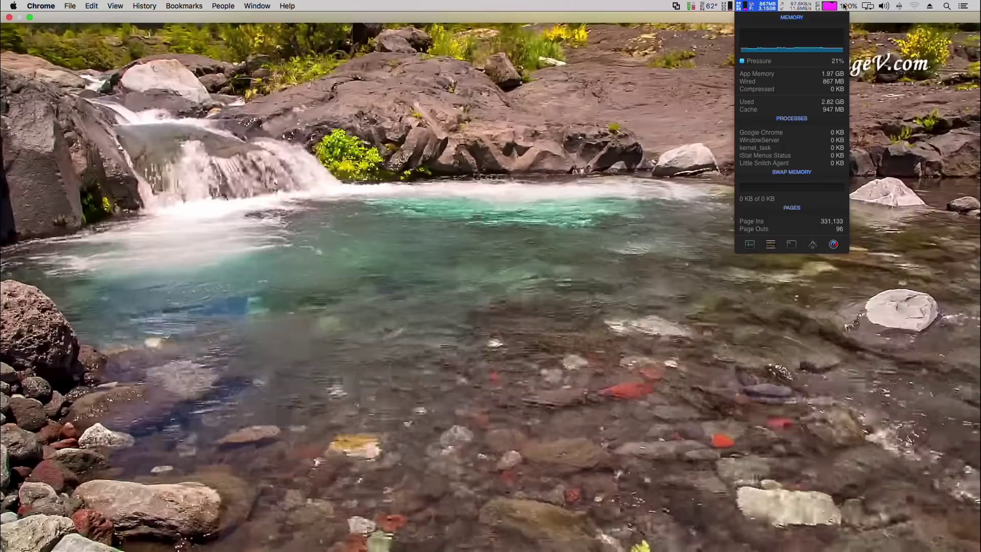
left_click(830, 7)
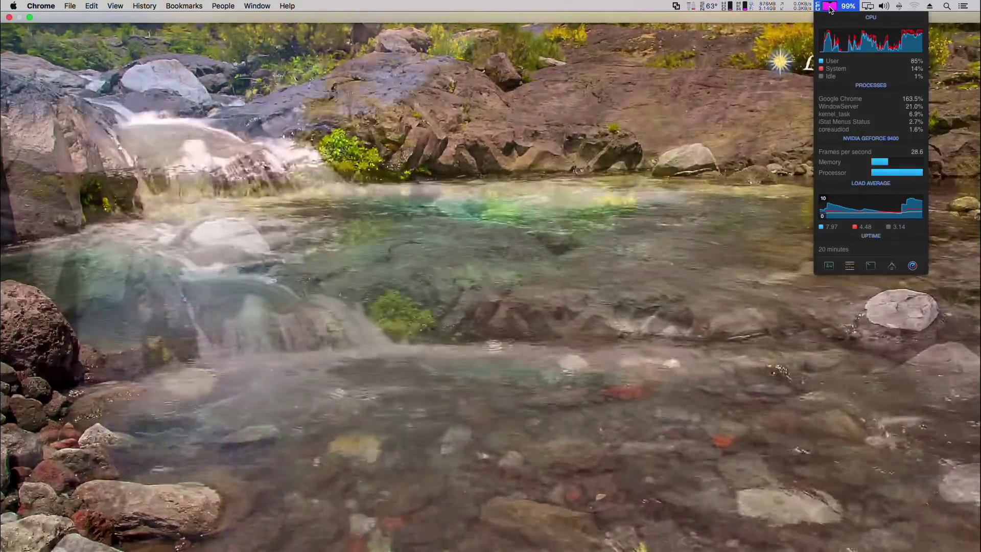
left_click(830, 7)
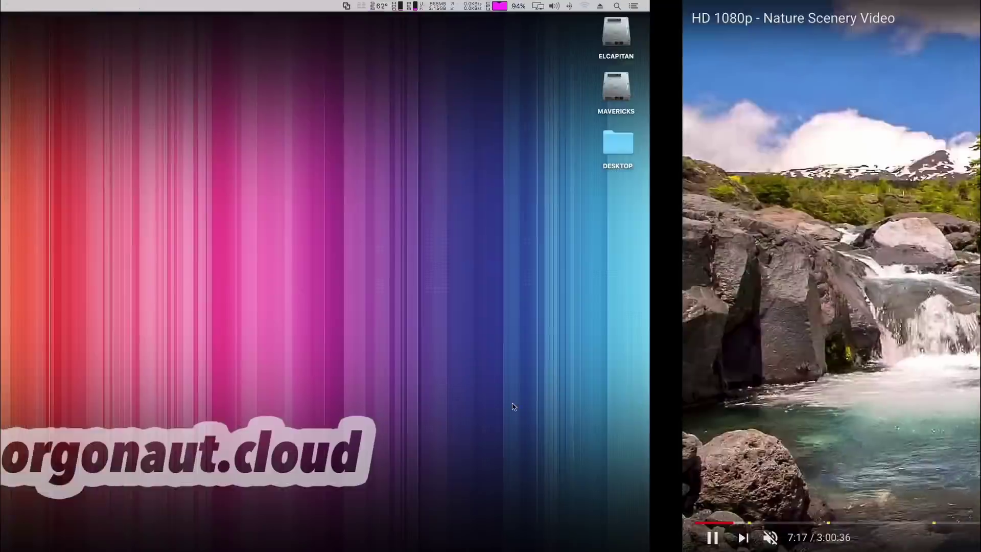
Swipe between spaces, exit full-screen playback with Esc, and hide Chrome with Cmd+H
key("ctrl+Left")
key("ctrl+Right")
key("ctrl+Left")
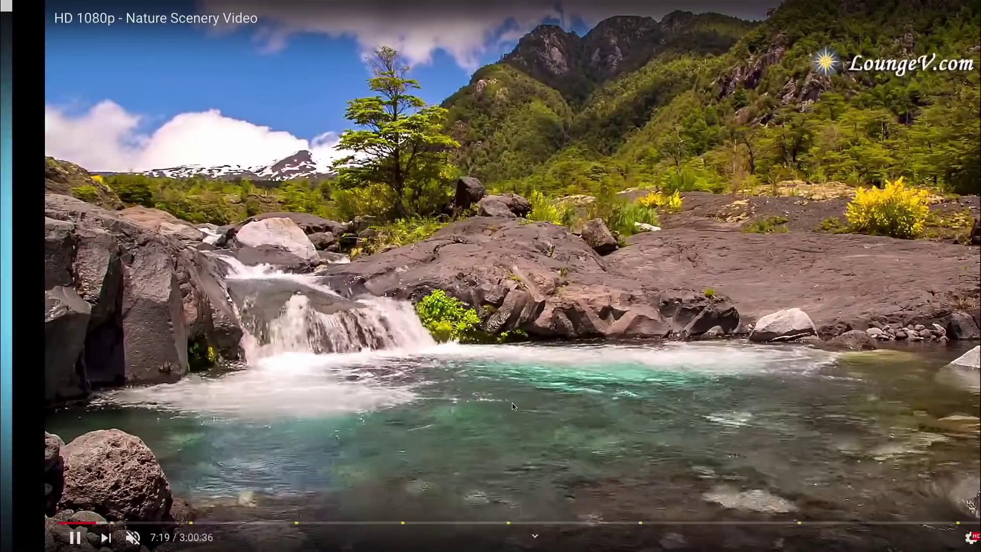
key("ctrl+Right")
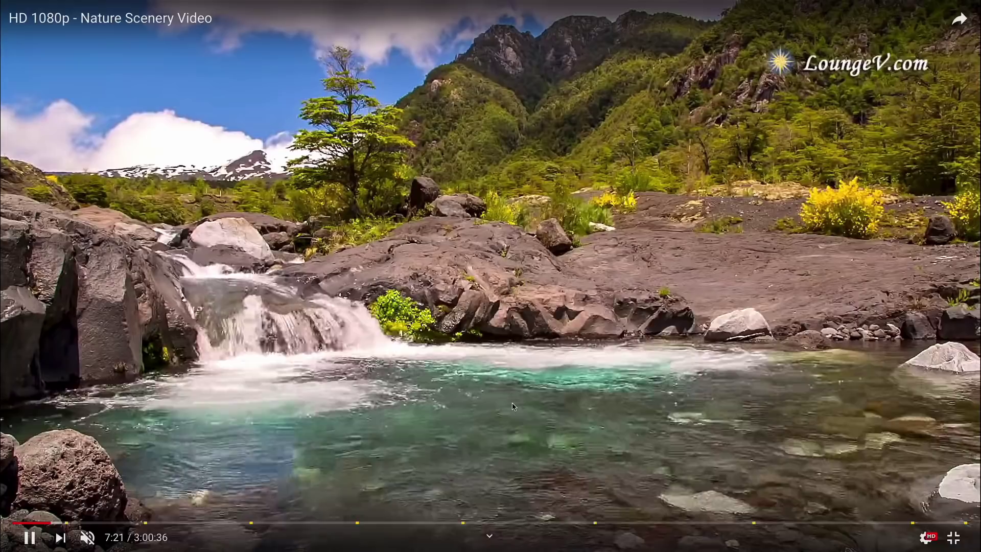
key("Escape")
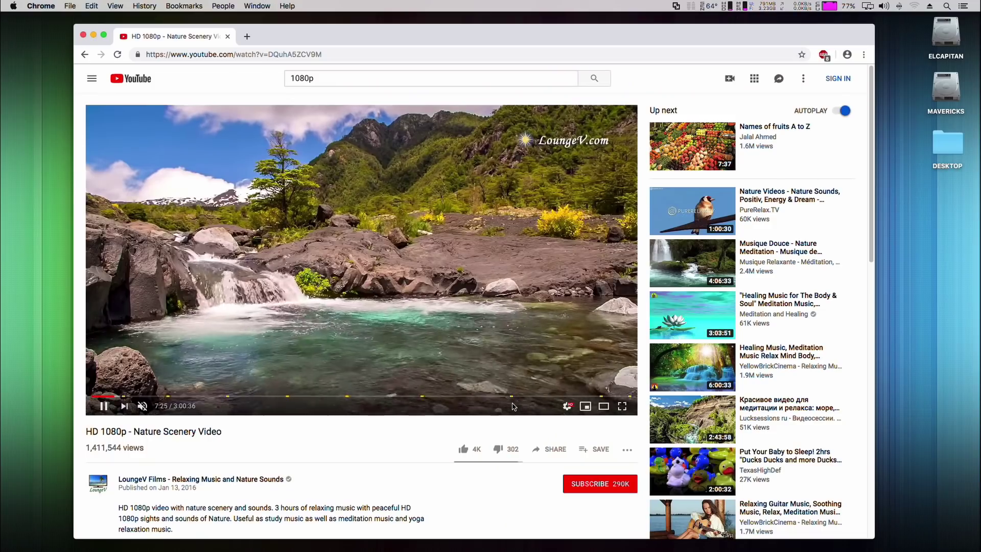
key("super+h")
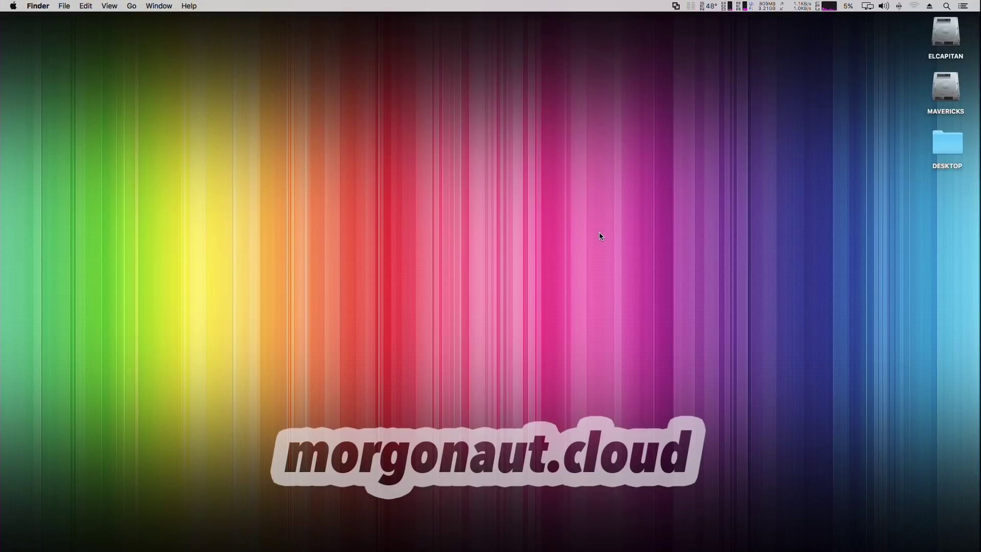
Launch VMware Fusion and bring the Ubuntu-Budgie VM forward from Mission Control
mouse_move(759, 543)
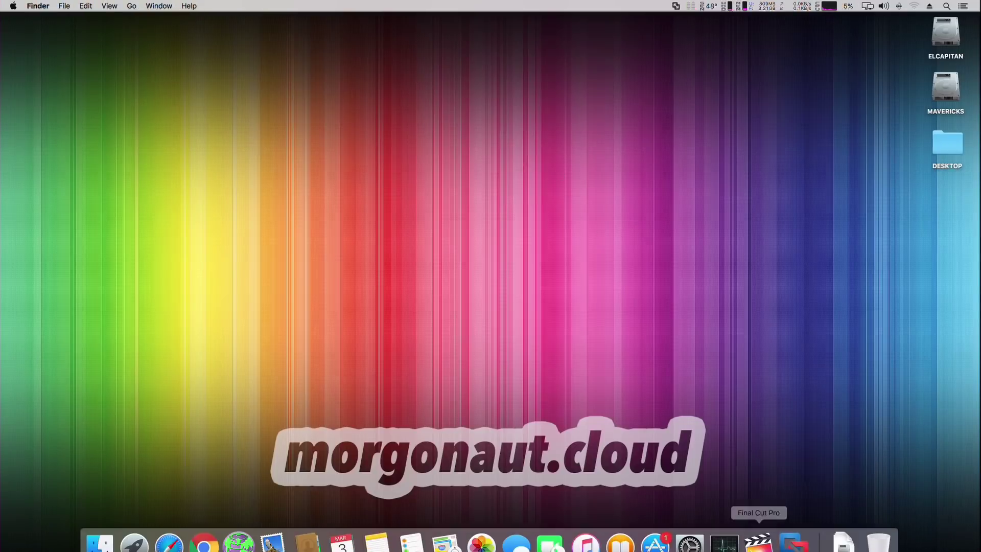
left_click(794, 543)
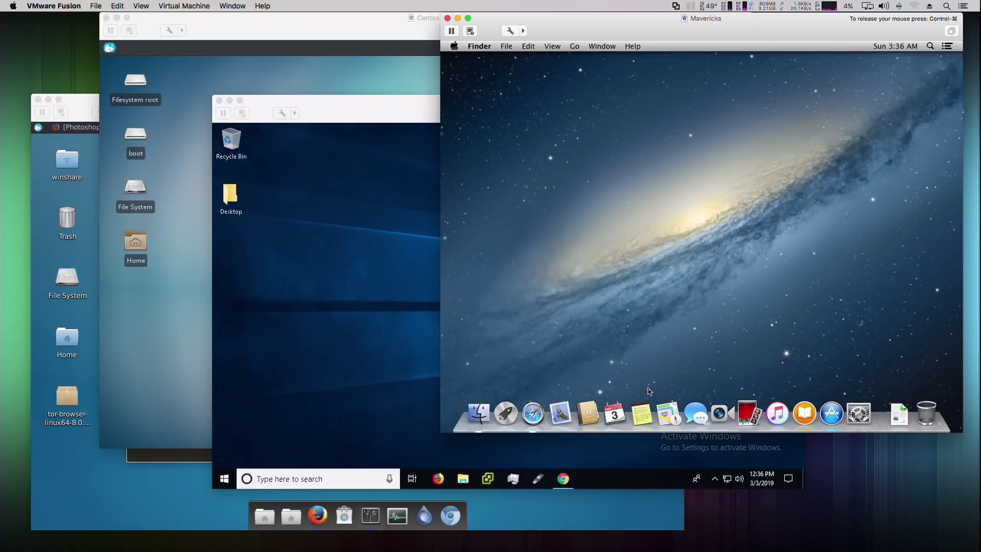
key("ctrl+Up")
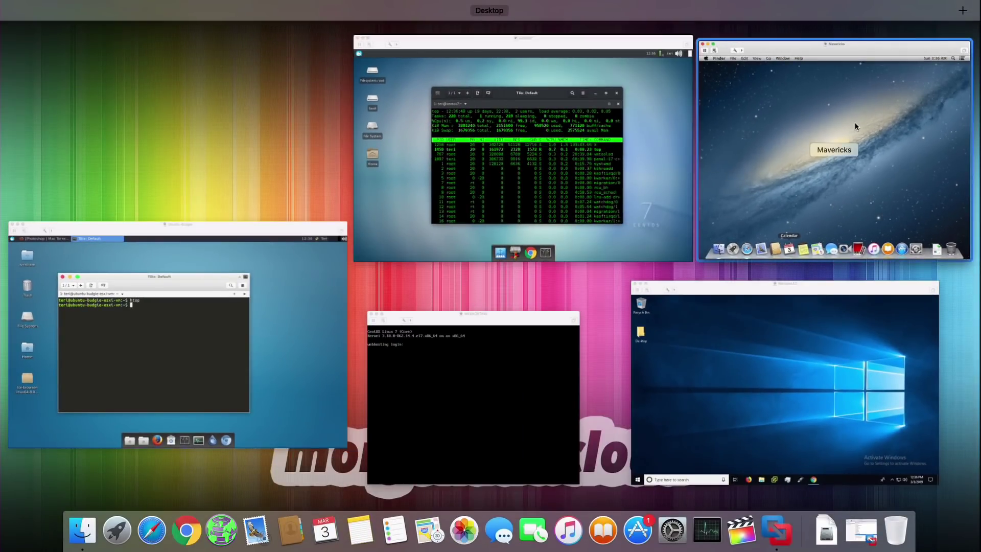
left_click(200, 312)
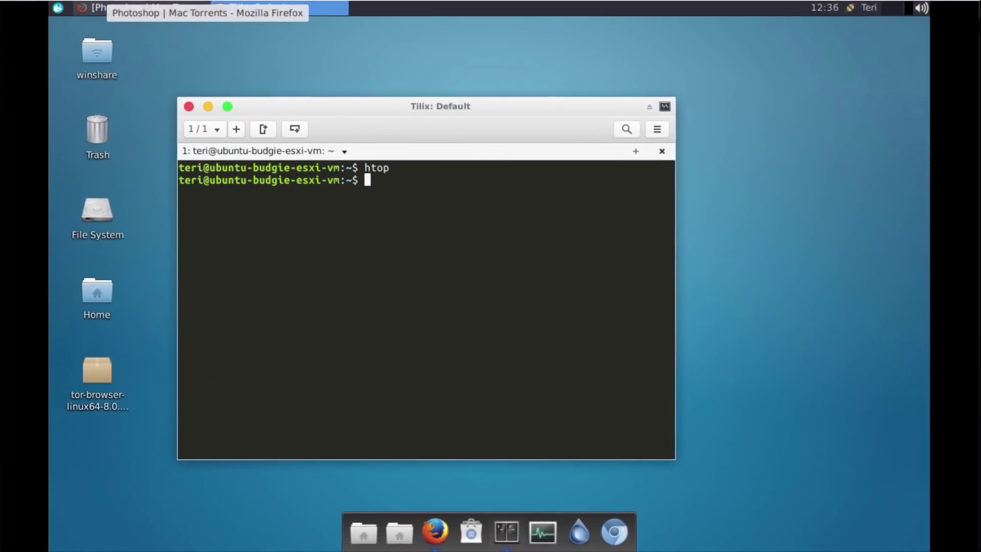
Put the Ubuntu-Budgie, CentOS, Mavericks and Windows10 VMs each into their own full-screen space
key("ctrl+Left")
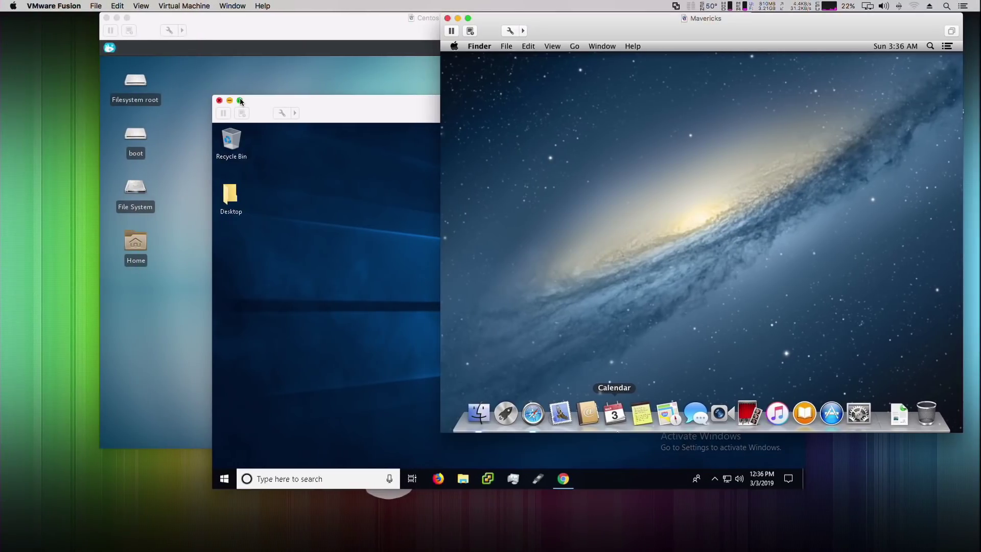
left_click(126, 18)
key("ctrl+Left")
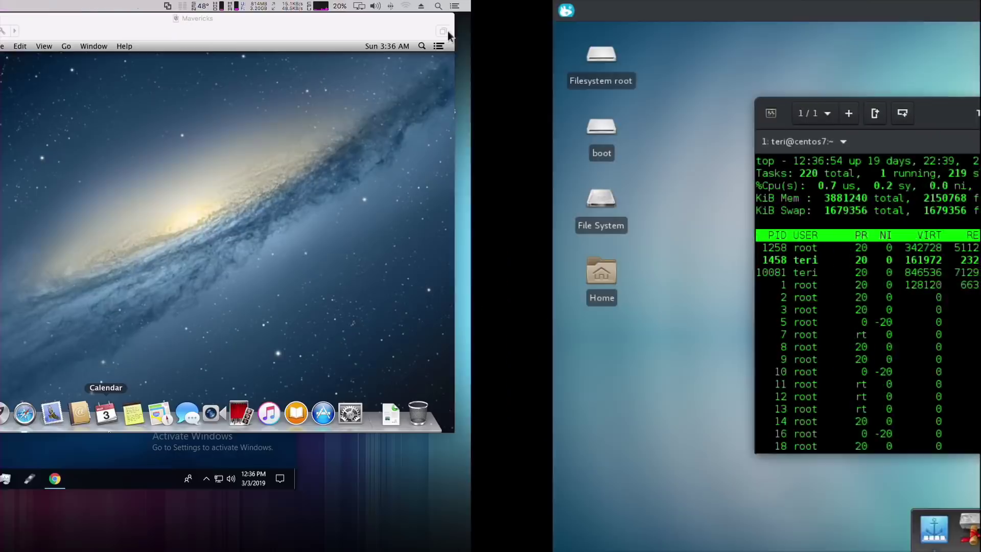
left_click(468, 17)
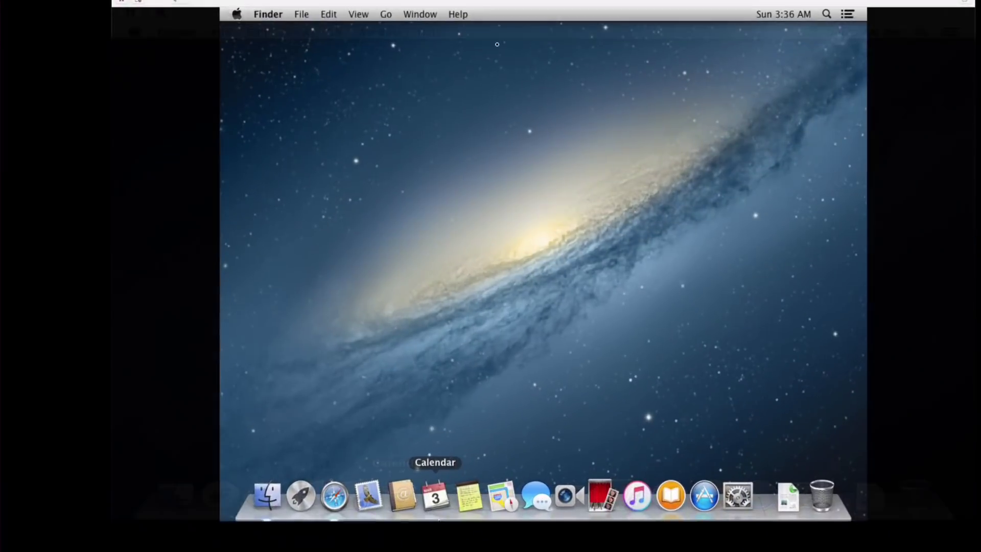
key("ctrl+Left")
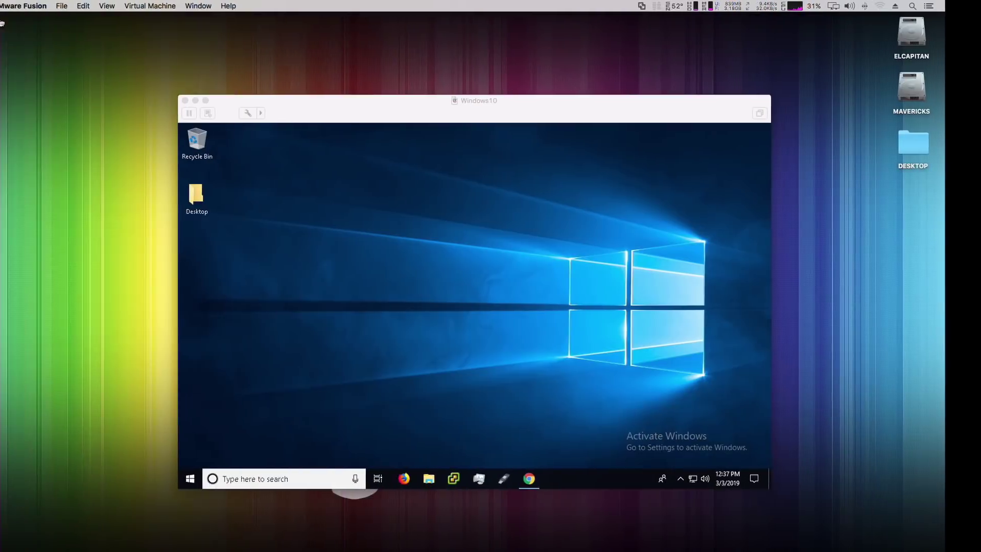
key("ctrl+super+f")
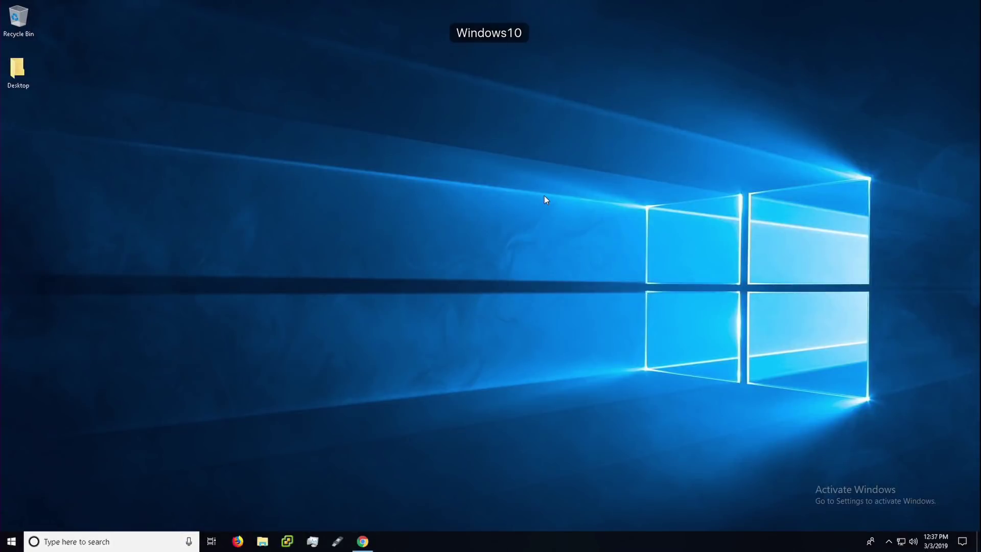
Cycle through the Ubuntu-Budgie, Mavericks and Windows10 spaces via Mission Control
key("ctrl+Up")
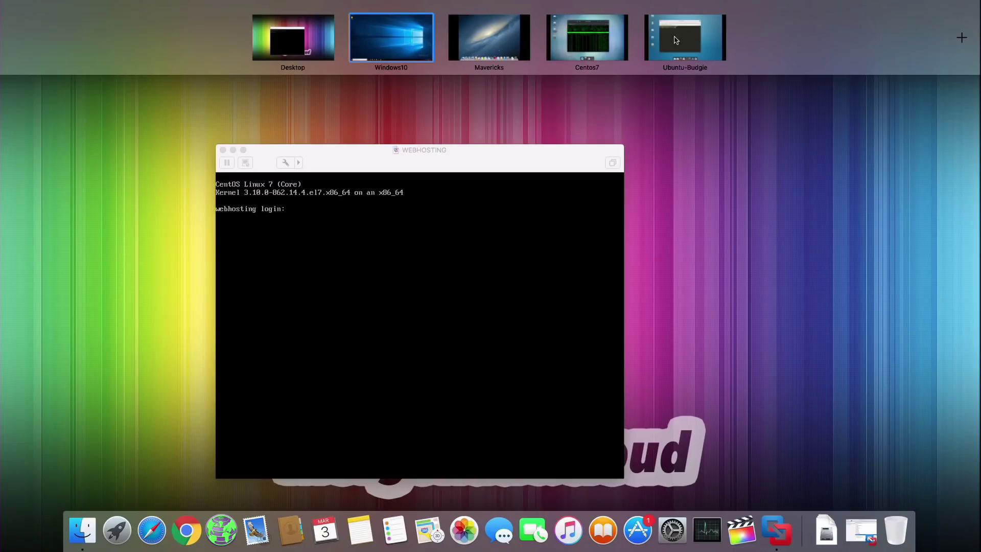
left_click(698, 37)
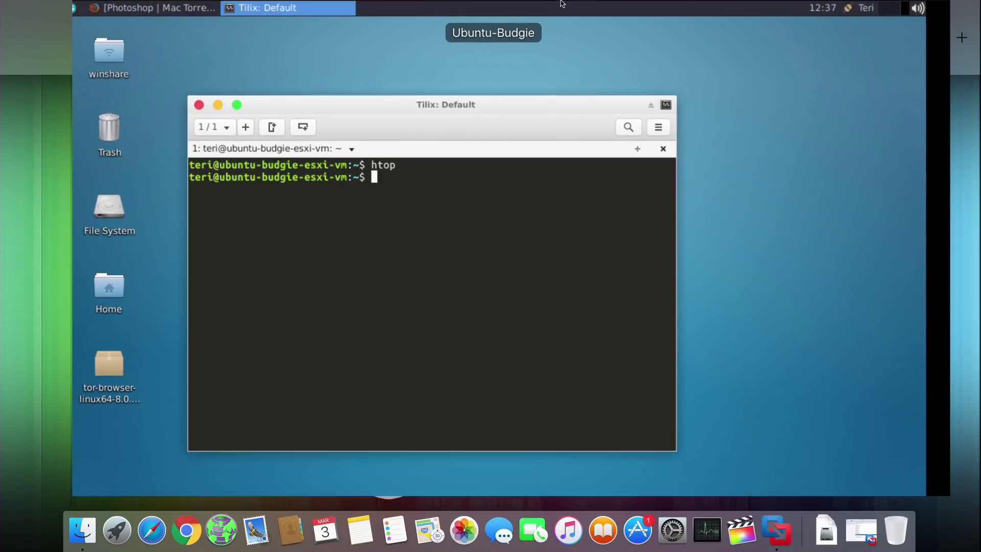
key("ctrl+Up")
left_click(478, 40)
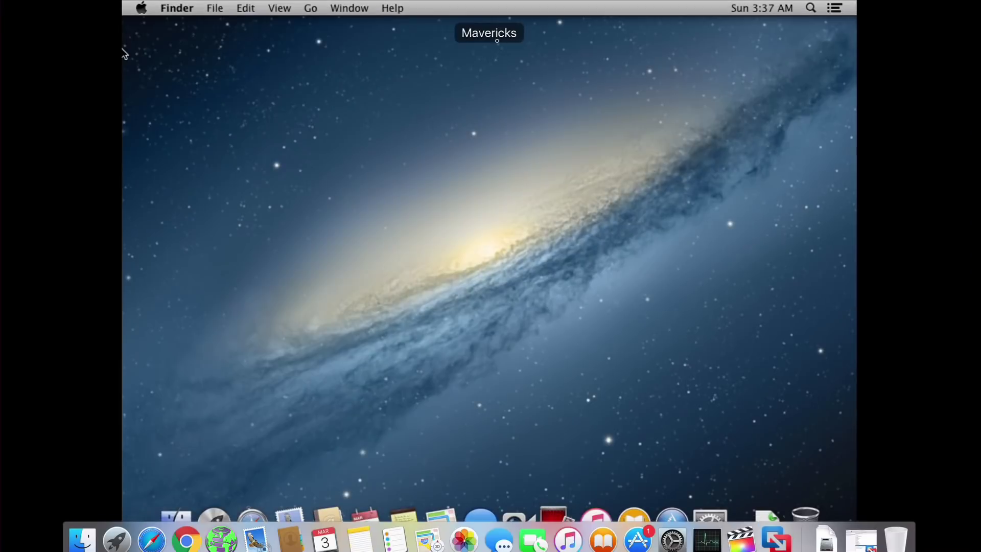
key("ctrl+Up")
left_click(393, 44)
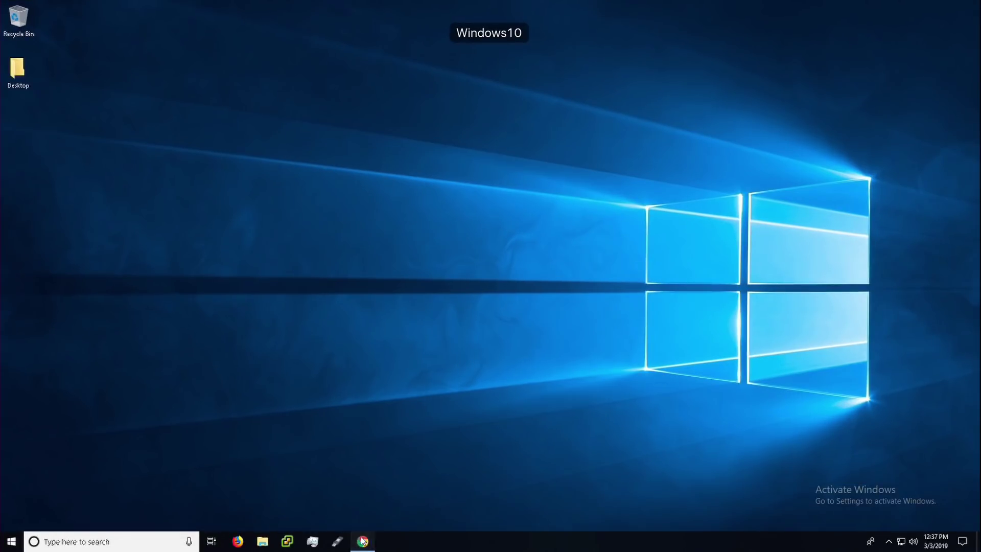
In Windows10, maximize the browser and play the nature video at 1080p full screen
left_click(362, 540)
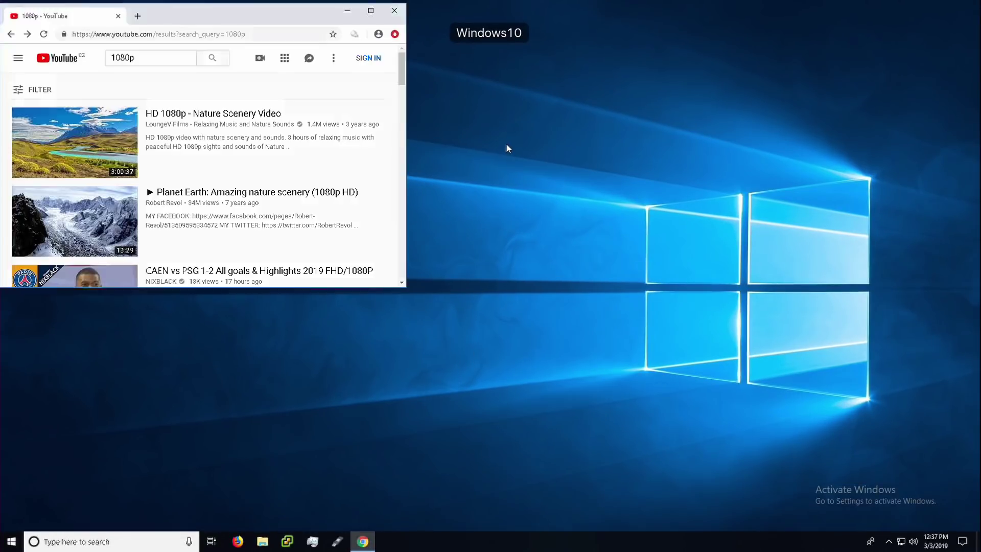
left_click(374, 11)
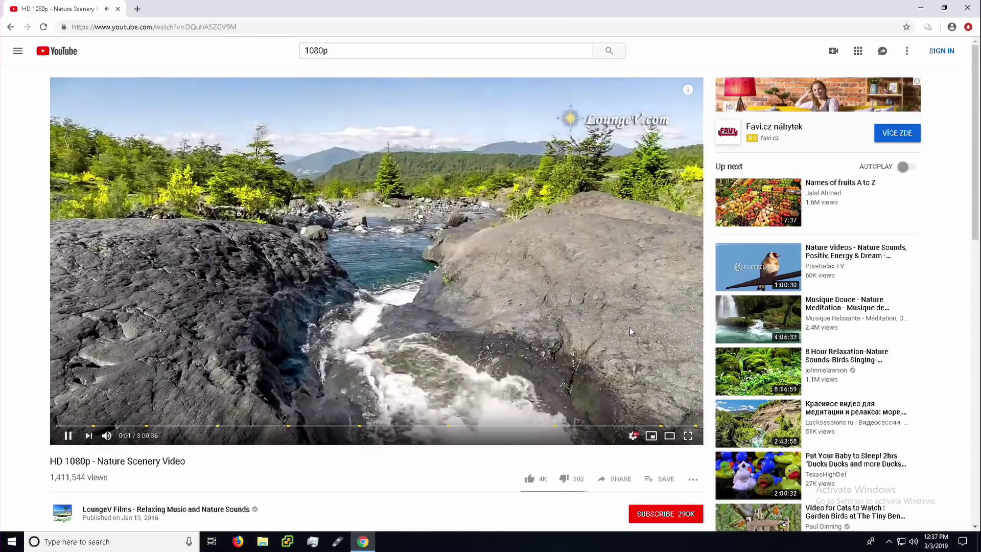
left_click(634, 437)
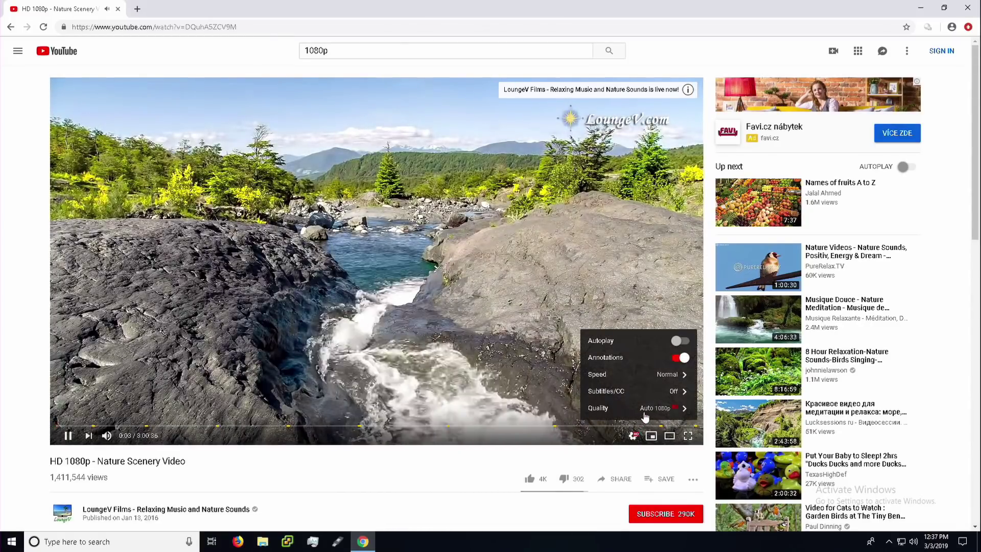
left_click(658, 409)
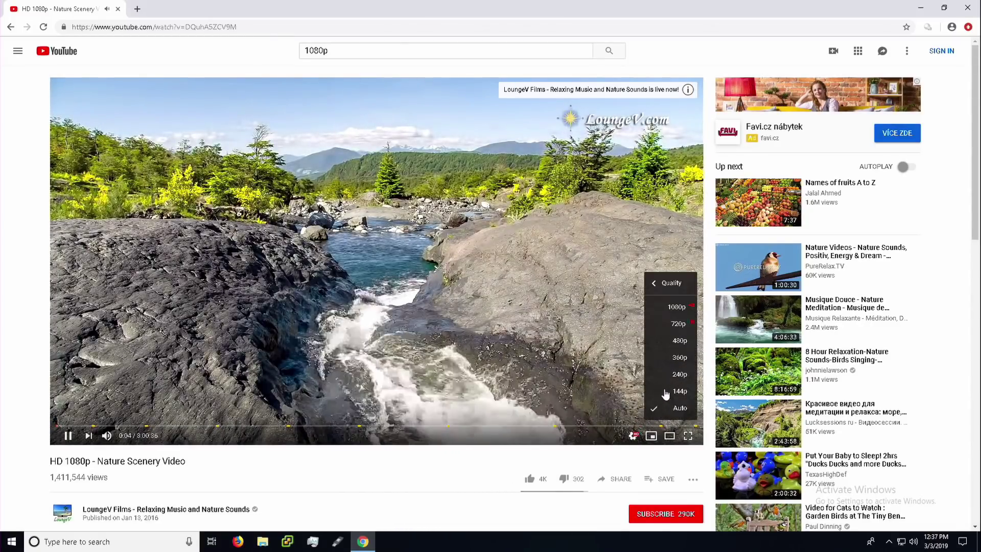
left_click(675, 306)
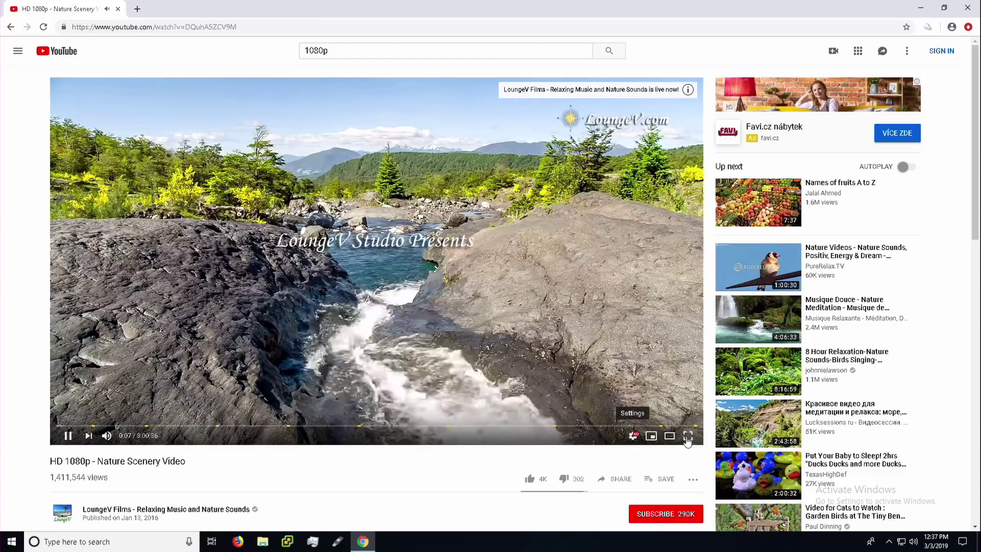
left_click(688, 436)
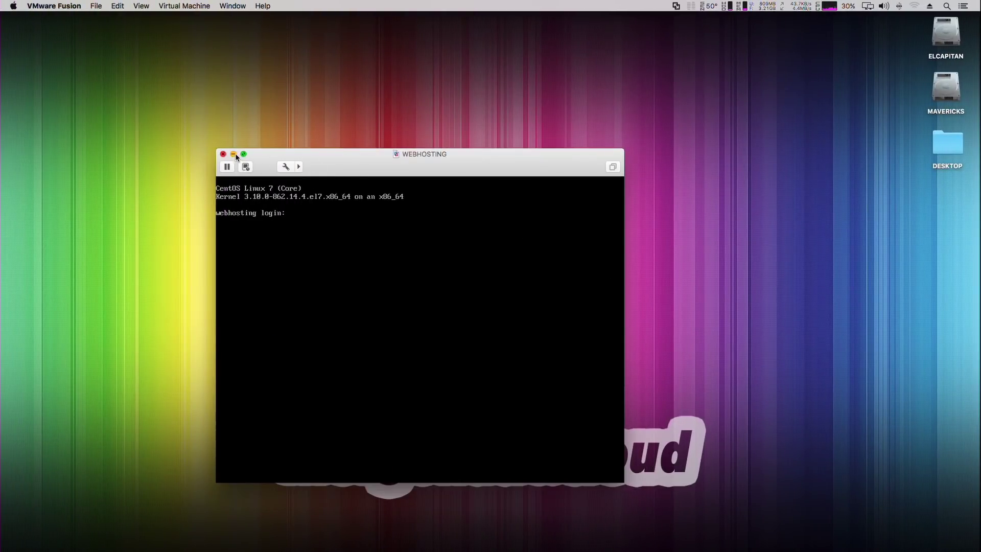
Minimise the WEBHOSTING console and move across spaces to the Mavericks guest
left_click(234, 155)
key("ctrl+Right")
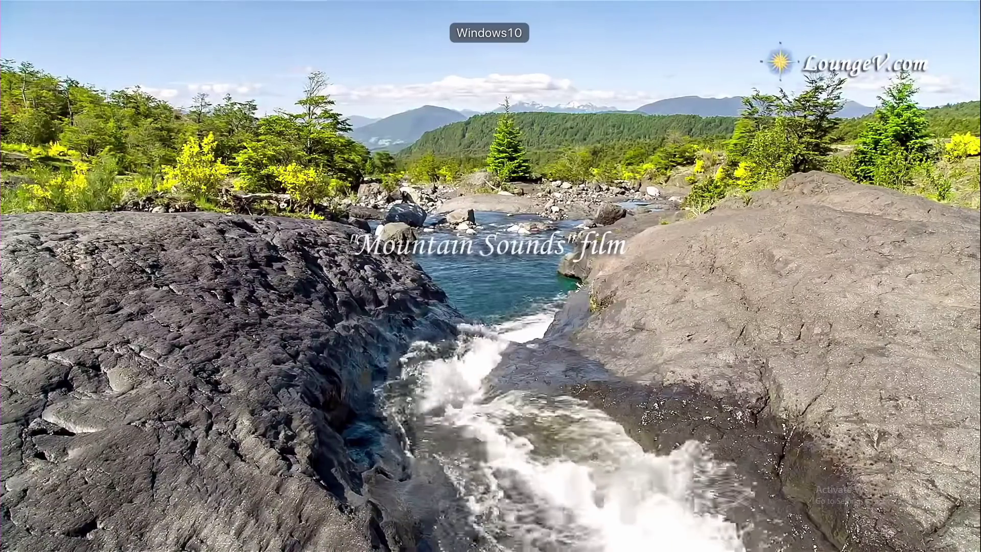
key("ctrl+Right")
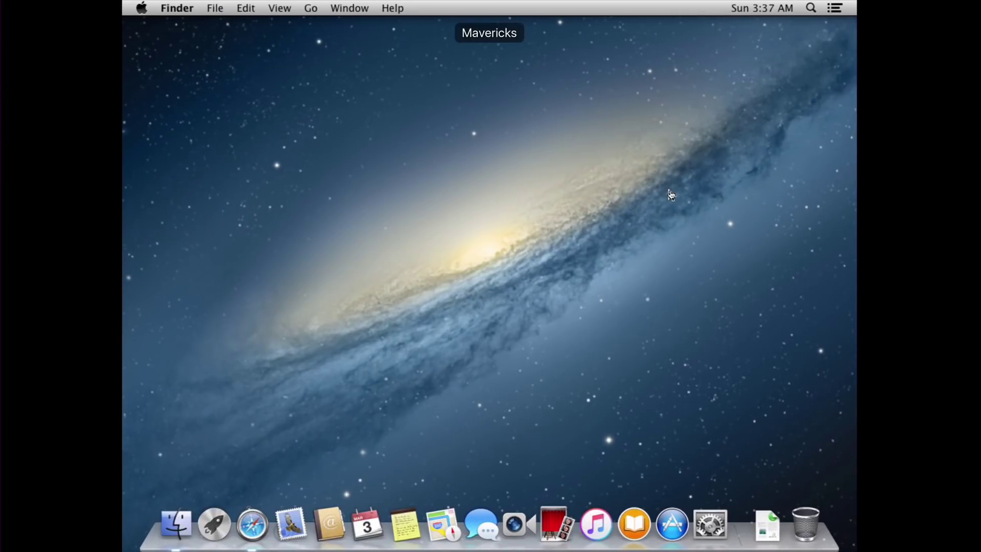
Take the Mavericks guest out of full screen, then switch to the Ubuntu-Budgie space
mouse_move(578, 2)
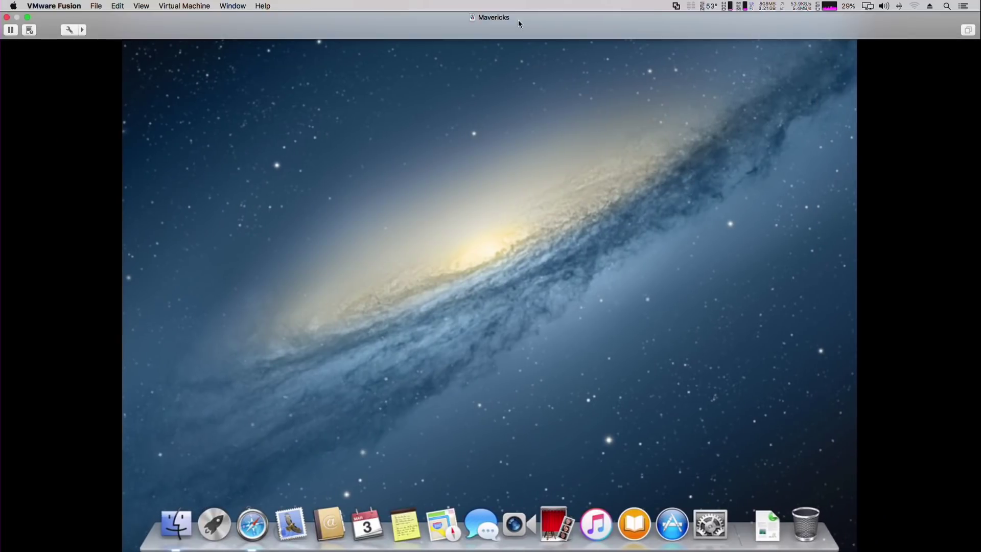
left_click(28, 18)
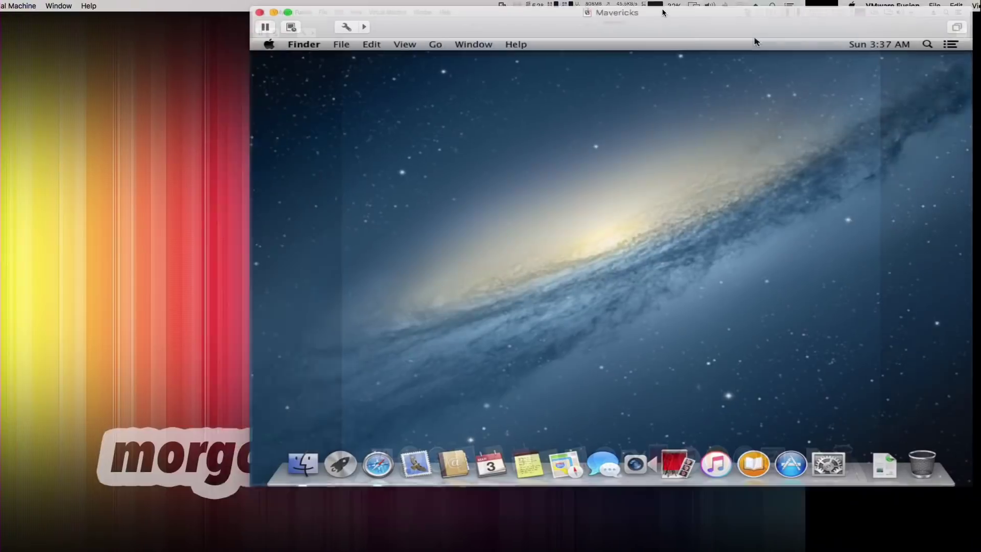
key("ctrl+Up")
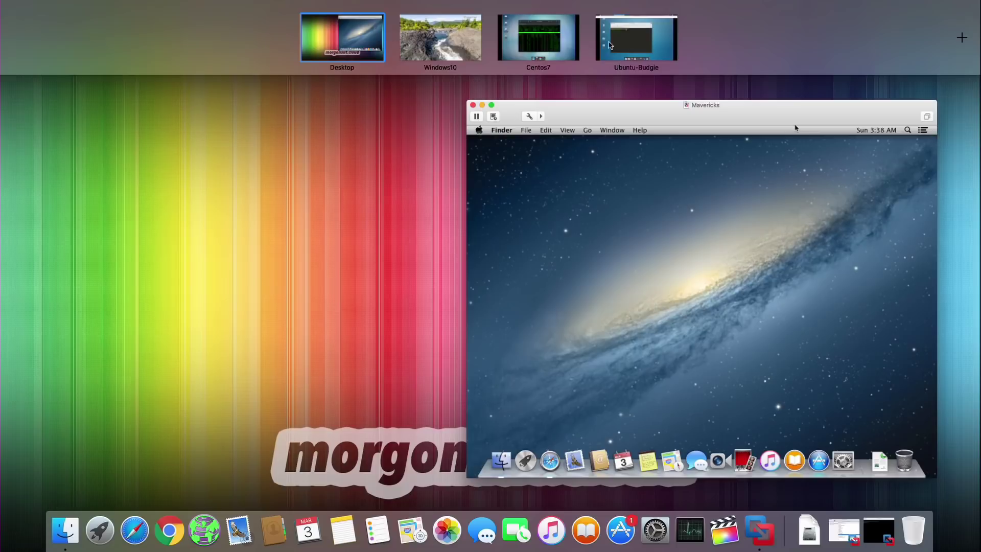
left_click(610, 45)
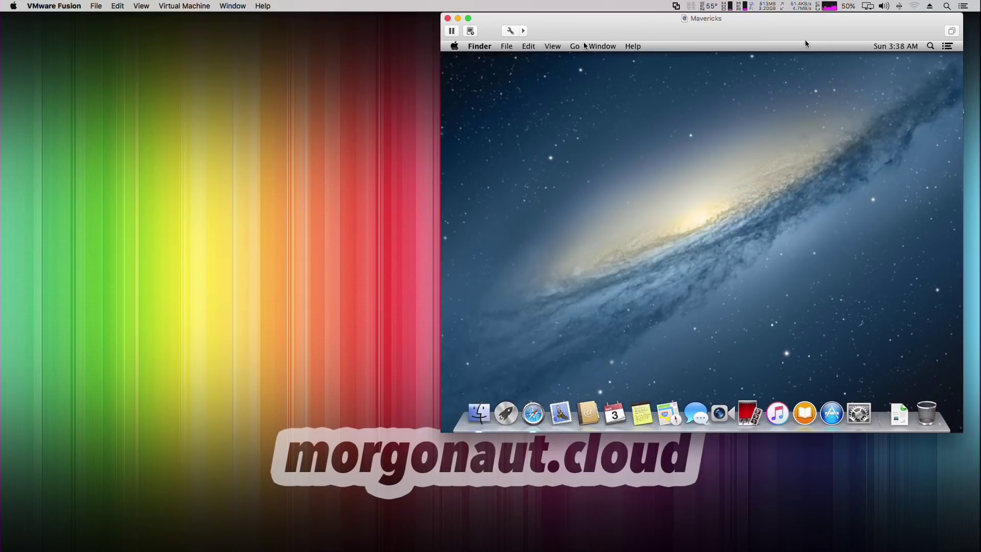
Move the Mavericks guest window to the centre-left of the screen
left_click_drag(804, 39, 601, 82)
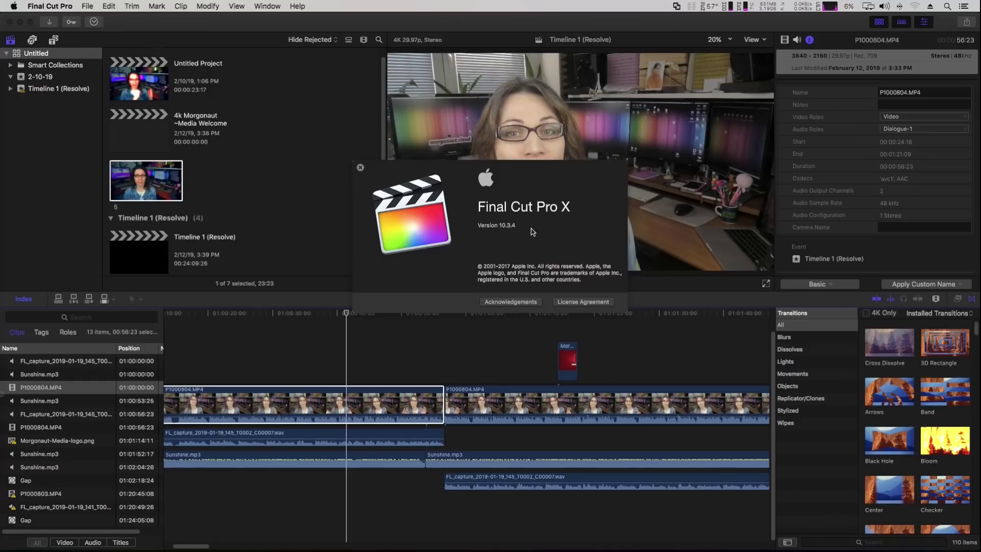
Close the About window, select both P1000804.MP4 clips and the Timeline 1 (Resolve) project
left_click(360, 167)
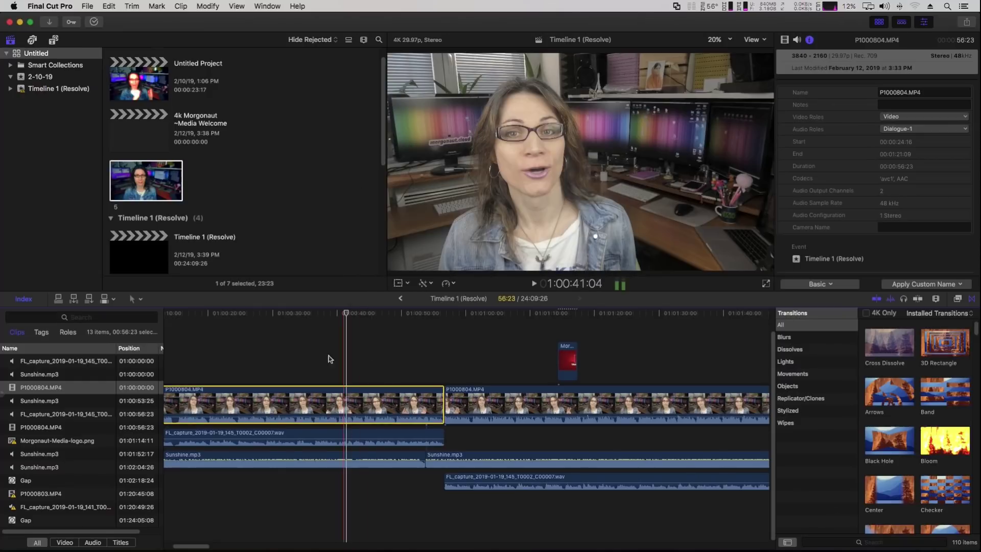
left_click(395, 370)
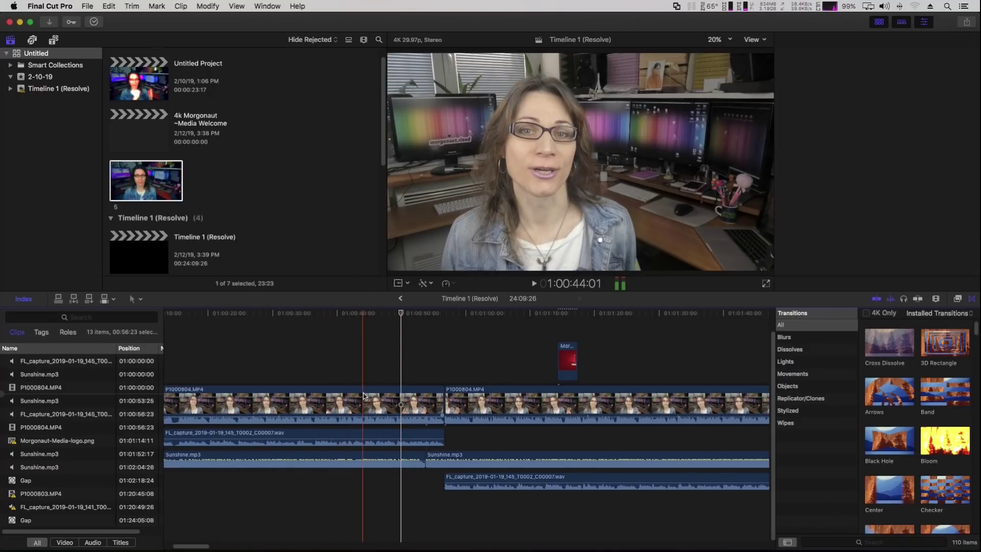
left_click(364, 396)
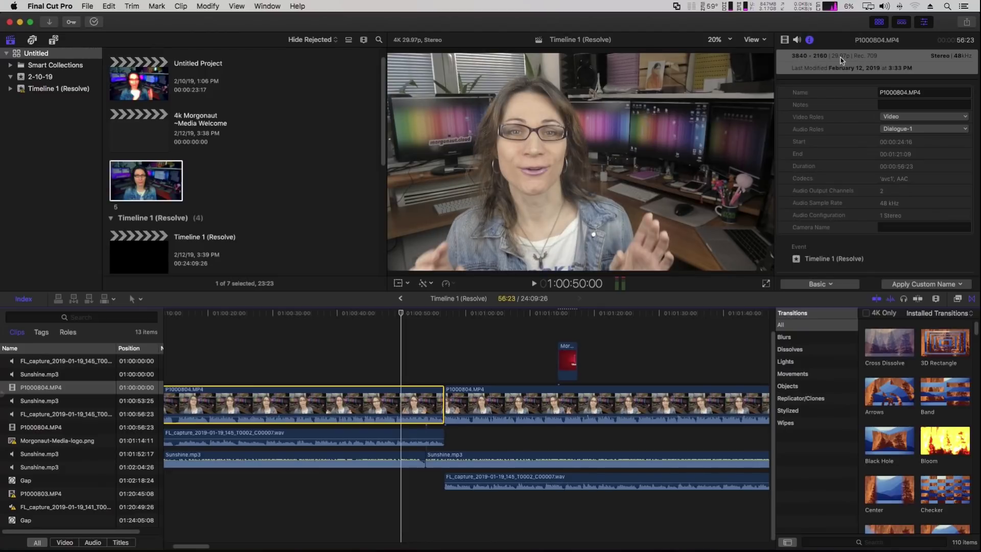
left_click(554, 406)
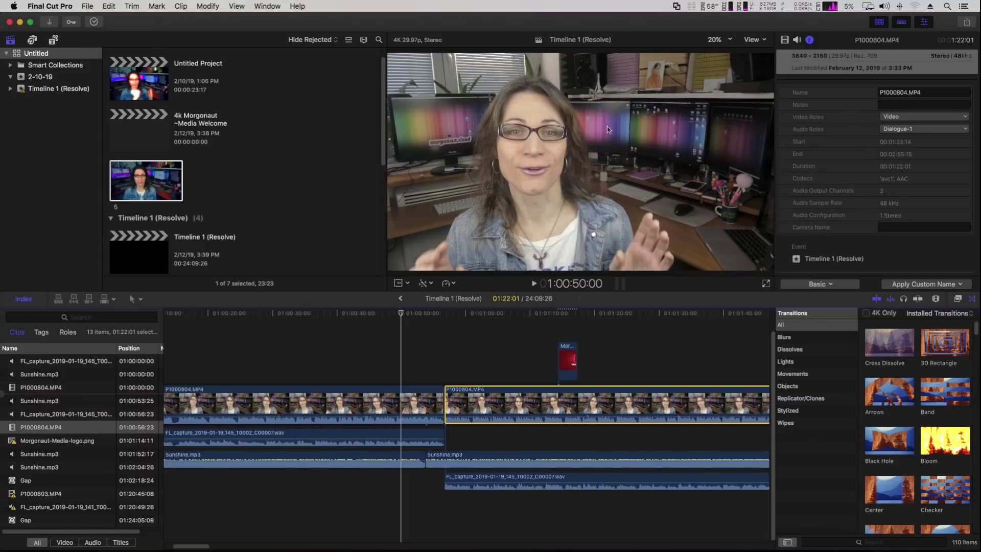
scroll(238, 221, "down", 1)
left_click(130, 236)
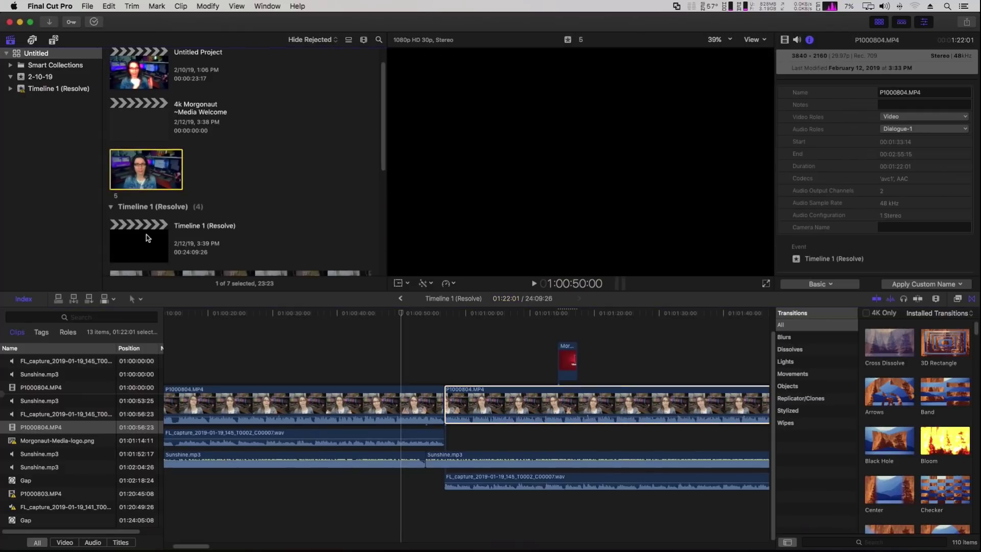
scroll(341, 193, "down", 3)
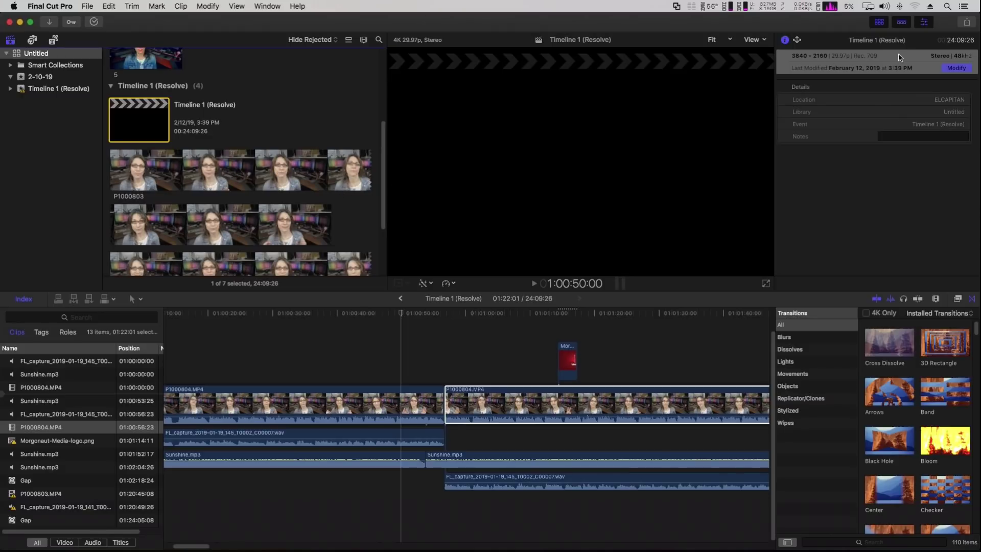
Play the timeline from about 1:00:21:19, stop it, and view the viewer's quality options
left_click(244, 313)
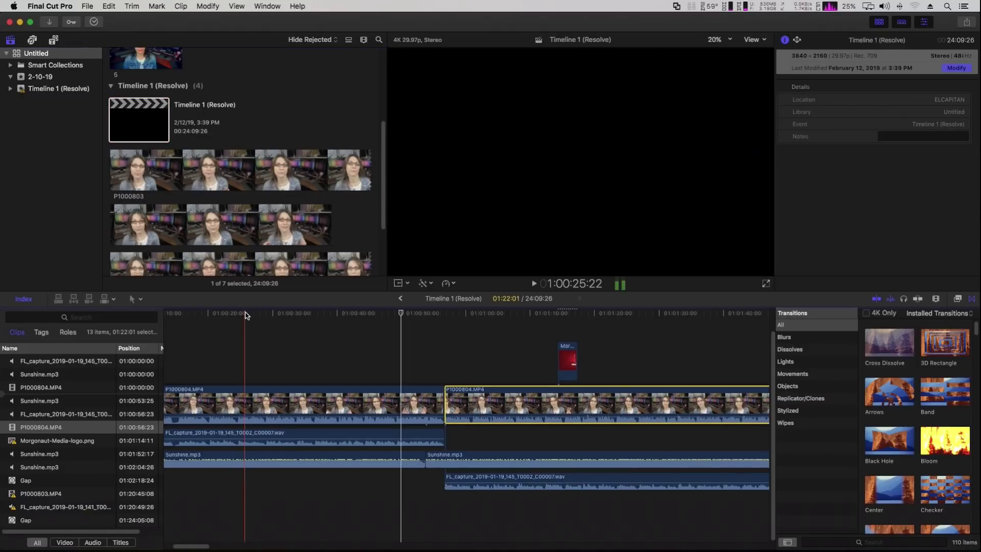
left_click(218, 314)
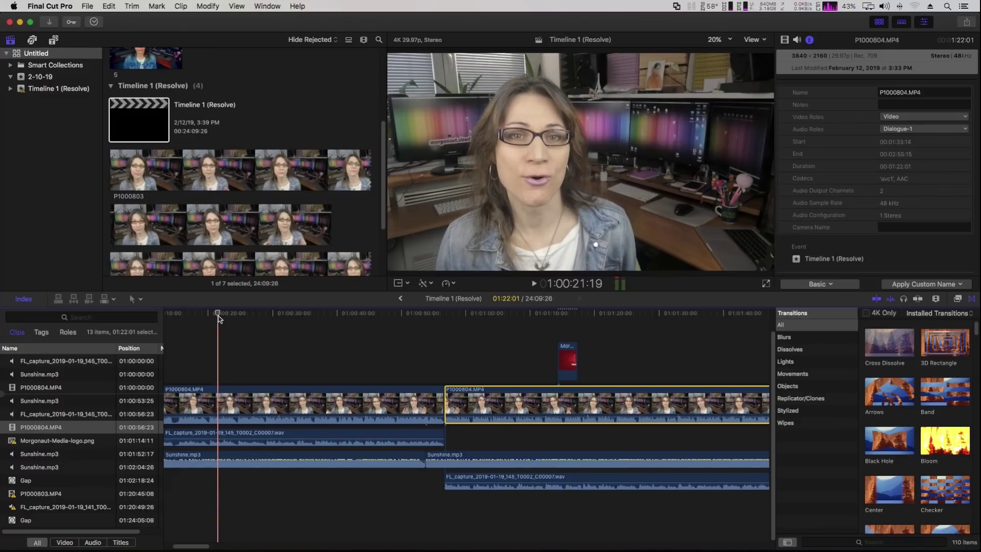
key("space")
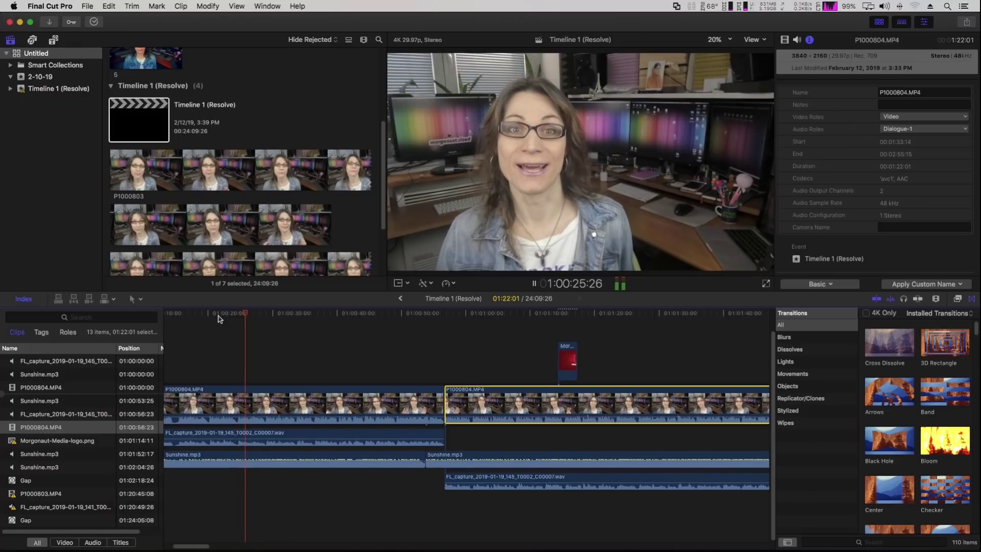
key("space")
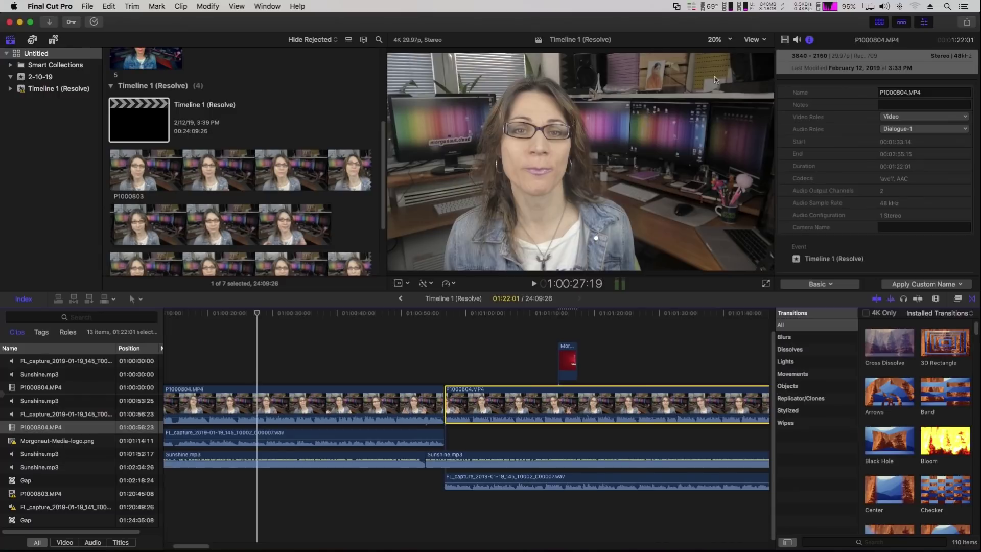
left_click(765, 40)
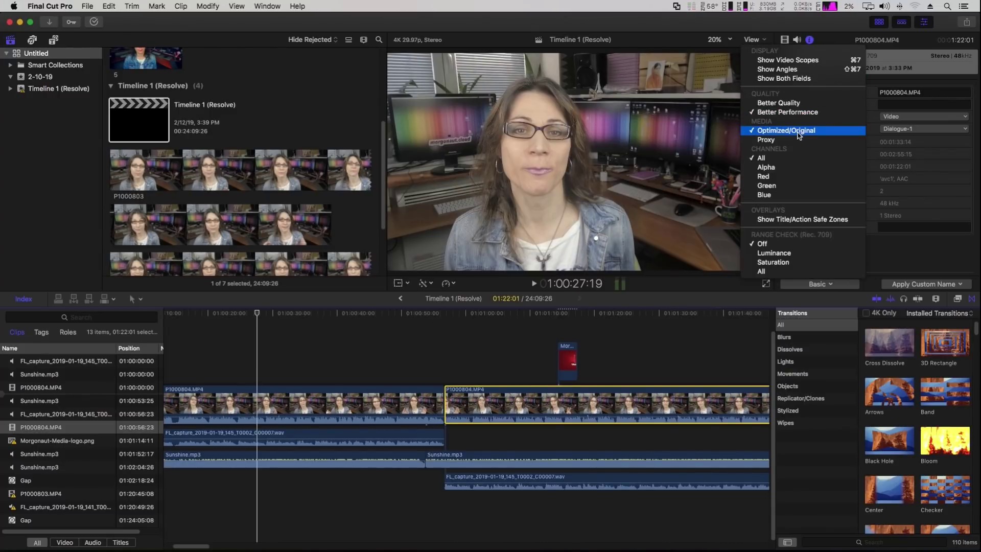
Transcode the project's media with File > Transcode Media and confirm the settings
left_click(138, 120)
left_click(87, 6)
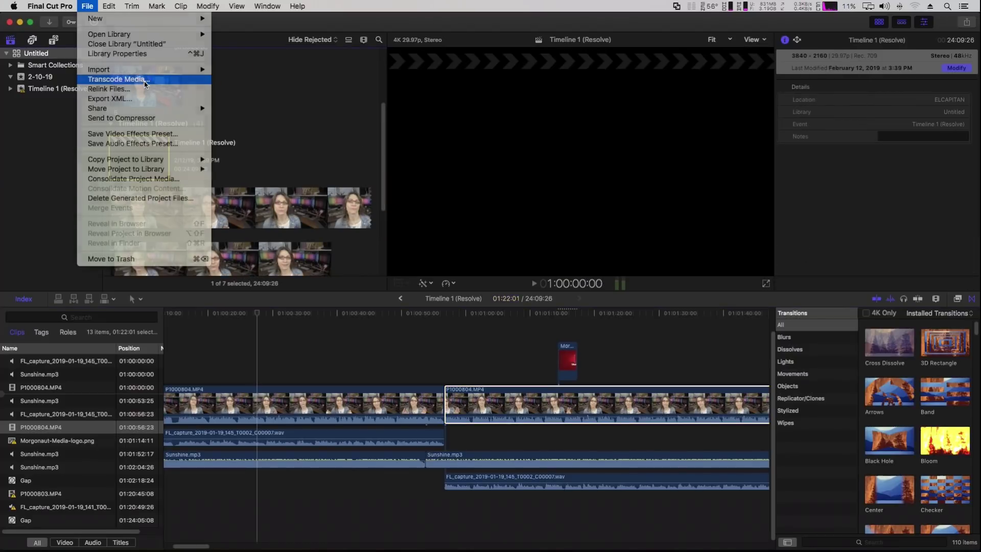
left_click(146, 79)
left_click(577, 105)
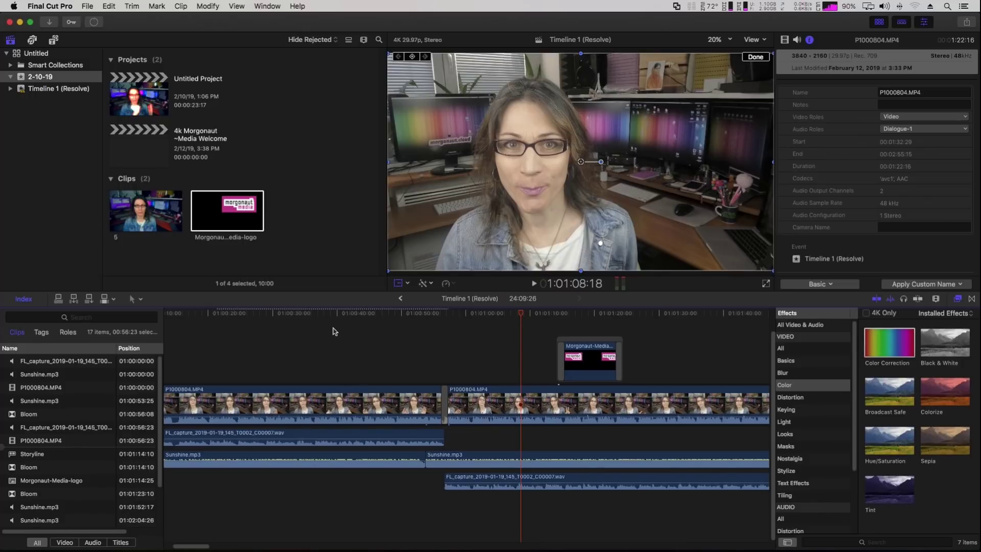
Play and stop the first P1000804.MP4 clip, then set the viewer to Better Performance
left_click(271, 391)
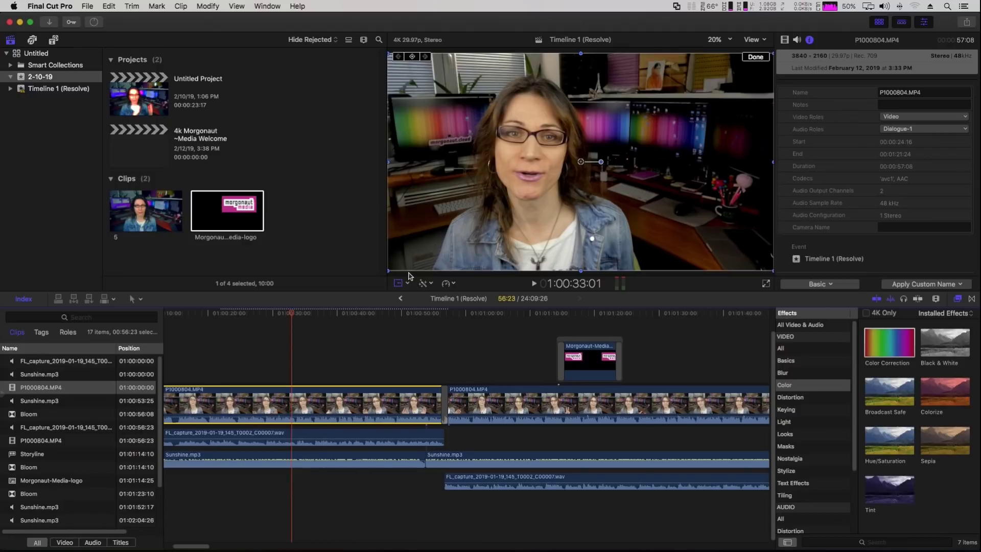
key("space")
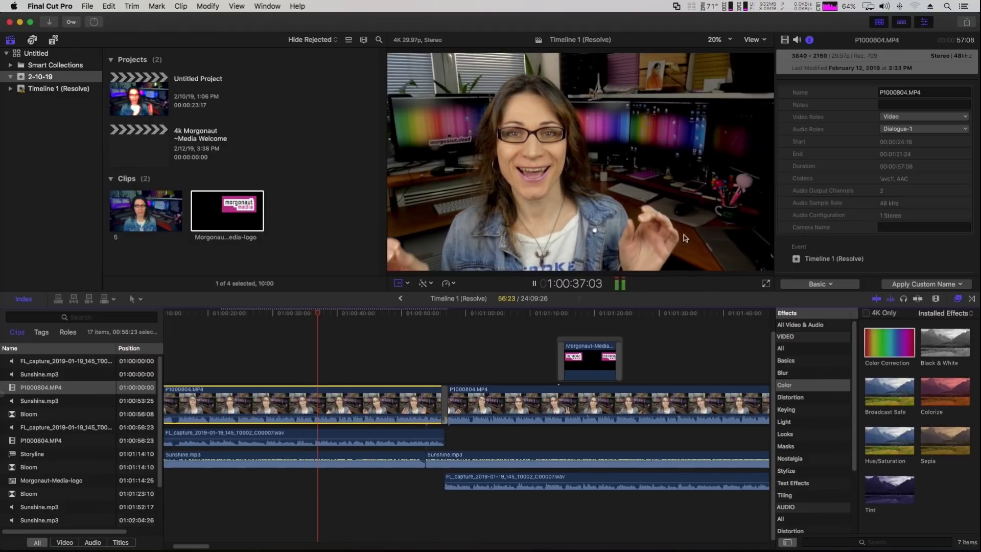
key("space")
left_click(753, 40)
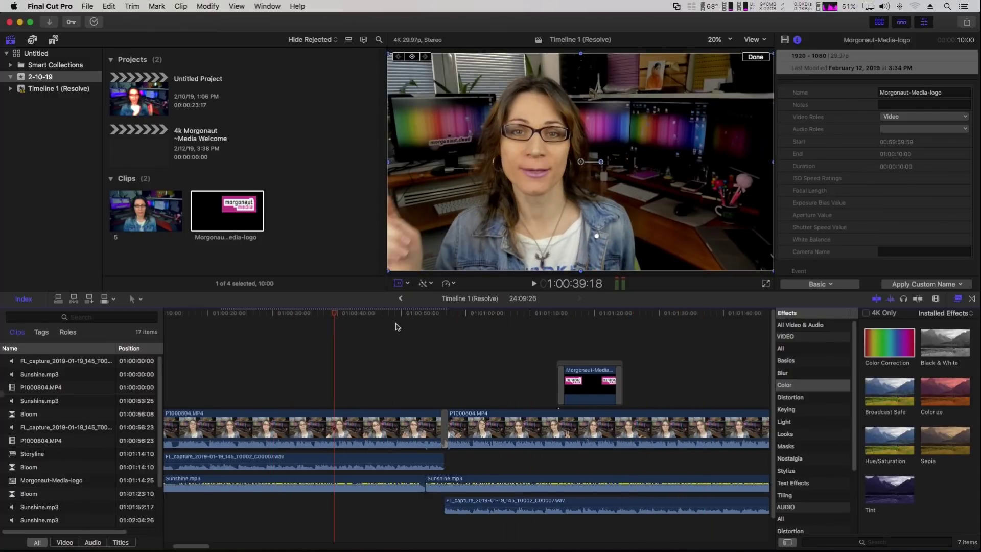
left_click(376, 419)
Apply Color Correction to the second P1000804.MP4 clip at playhead 1:01:07:20
left_click(512, 316)
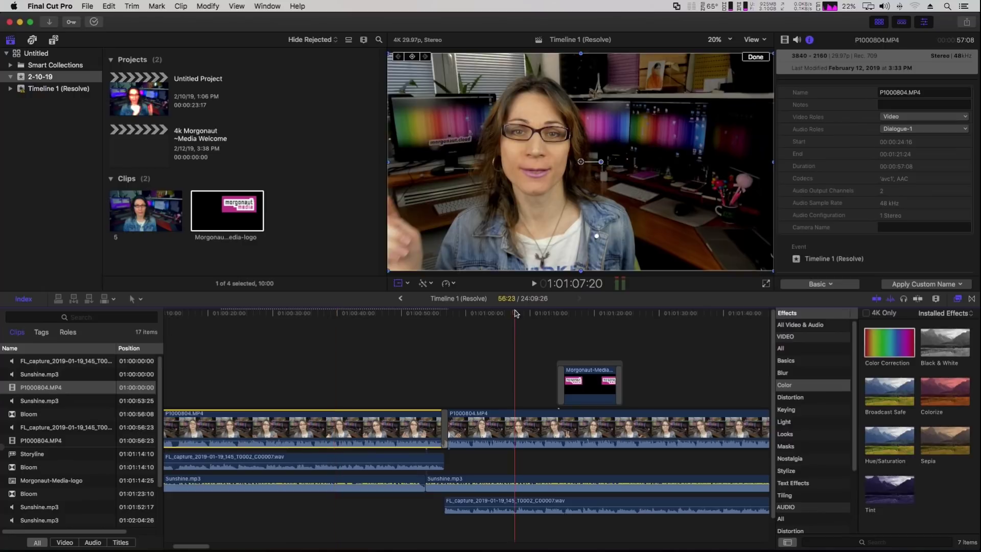
left_click(509, 415)
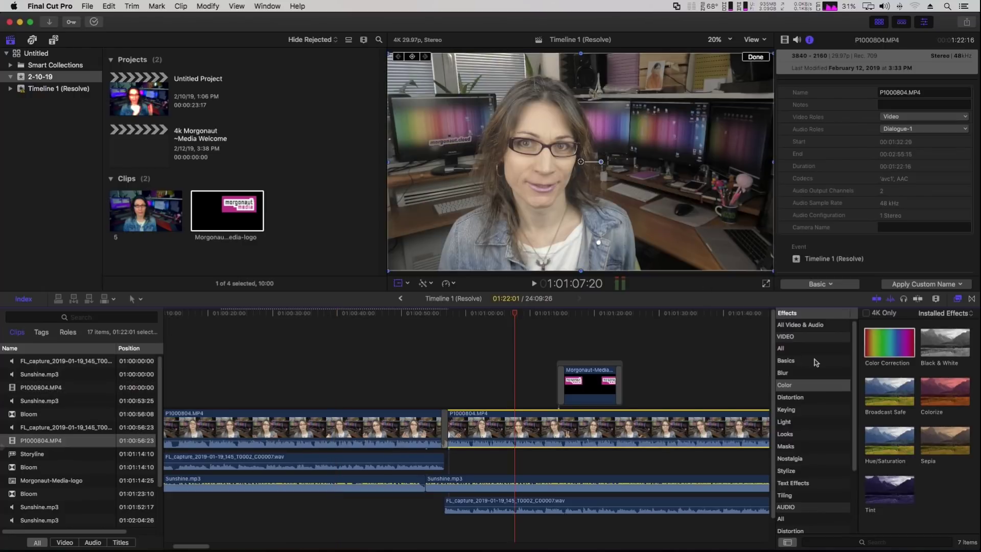
left_click_drag(889, 343, 542, 430)
left_click(785, 39)
Set Color Board exposure: shadows -24%, midtones 8%, highlights -10%
key("super+6")
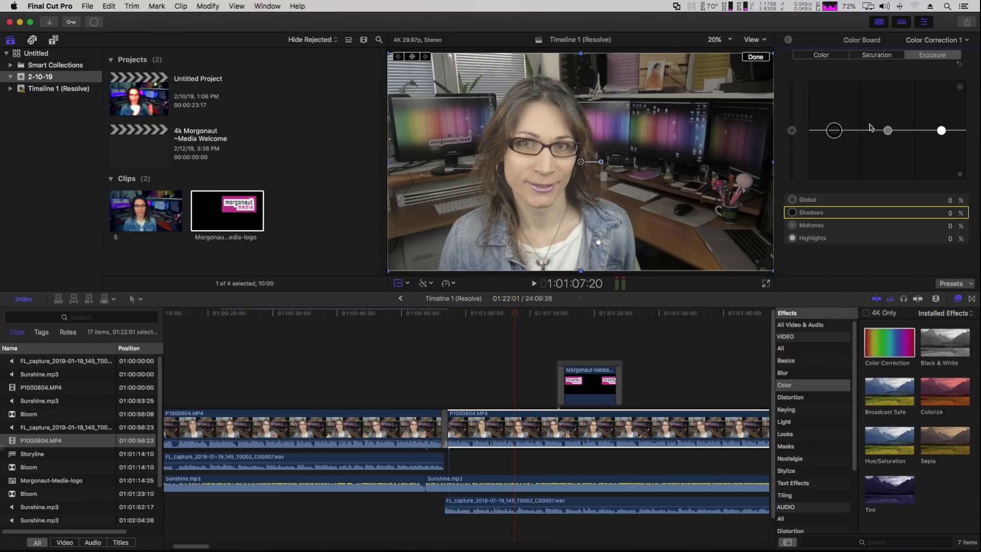
left_click_drag(834, 131, 826, 138)
mouse_move(941, 131)
left_mouse_down()
mouse_move(943, 121)
mouse_move(942, 131)
mouse_move(888, 123)
mouse_move(941, 137)
left_mouse_up()
left_click(888, 130)
left_click_drag(833, 142, 833, 150)
left_click_drag(942, 137, 941, 129)
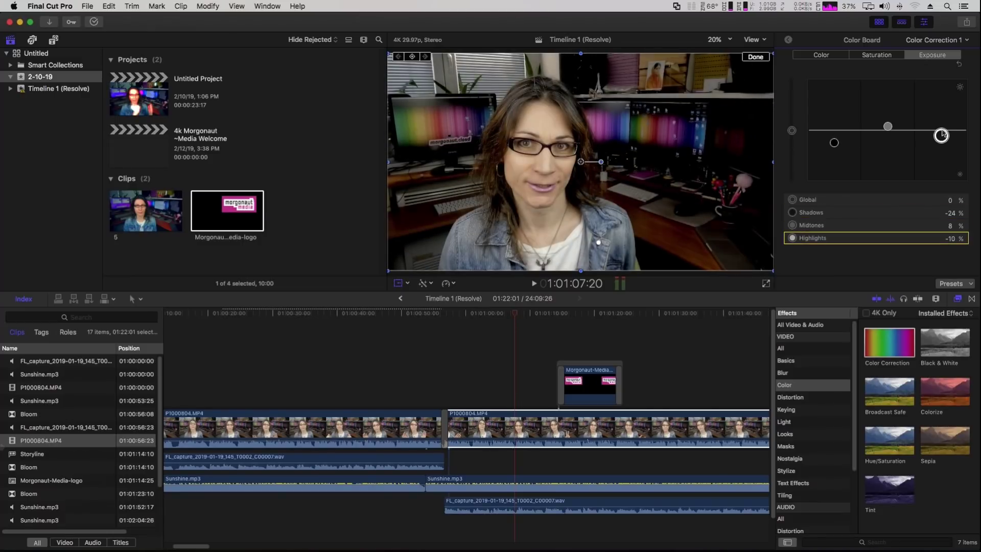
Raise global saturation to 23% and scrub the timeline to preview the correction
left_click(879, 57)
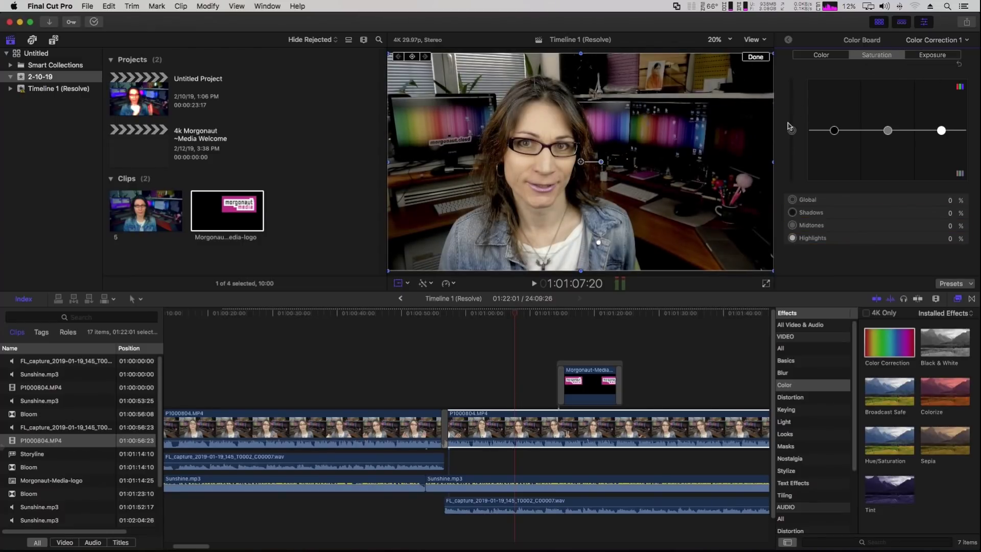
left_click_drag(792, 131, 793, 119)
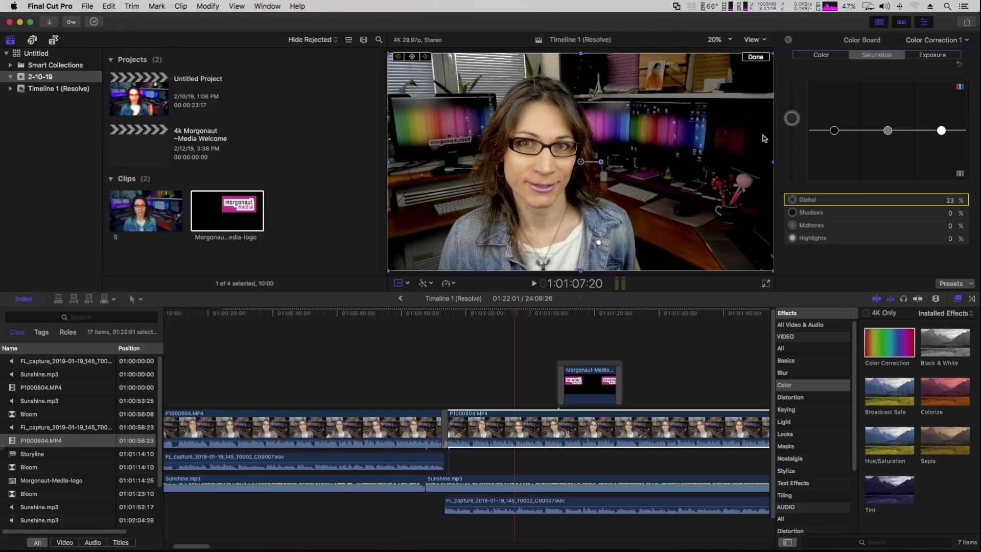
left_click_drag(385, 313, 478, 324)
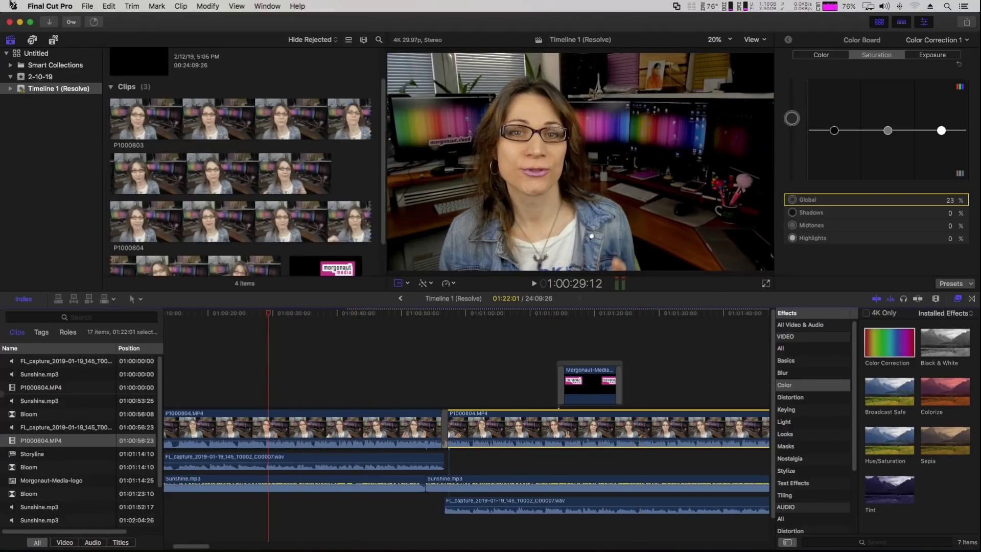
Show About This Mac, highlighting the Late 2009 model, memory and graphics specs, then check memory usage
left_click(11, 6)
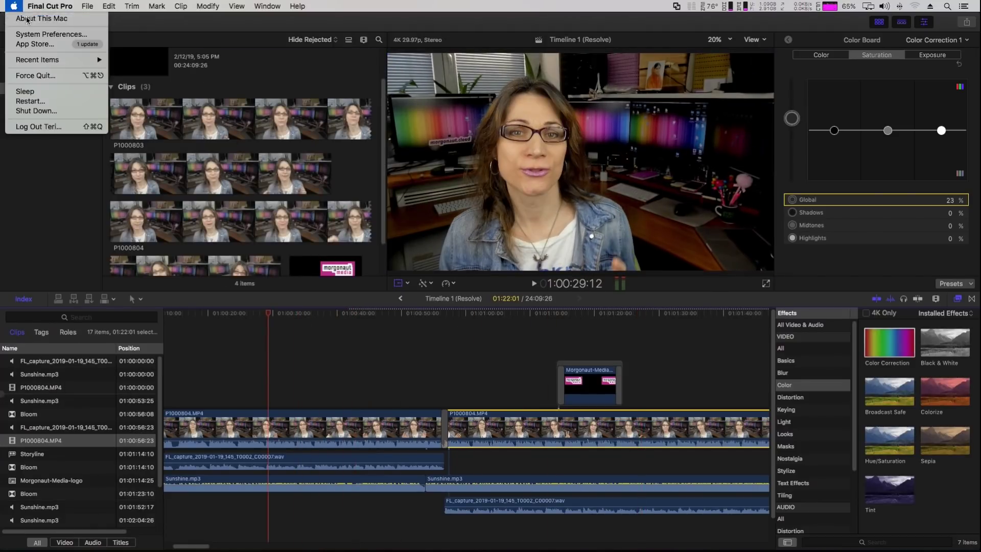
left_click(555, 199)
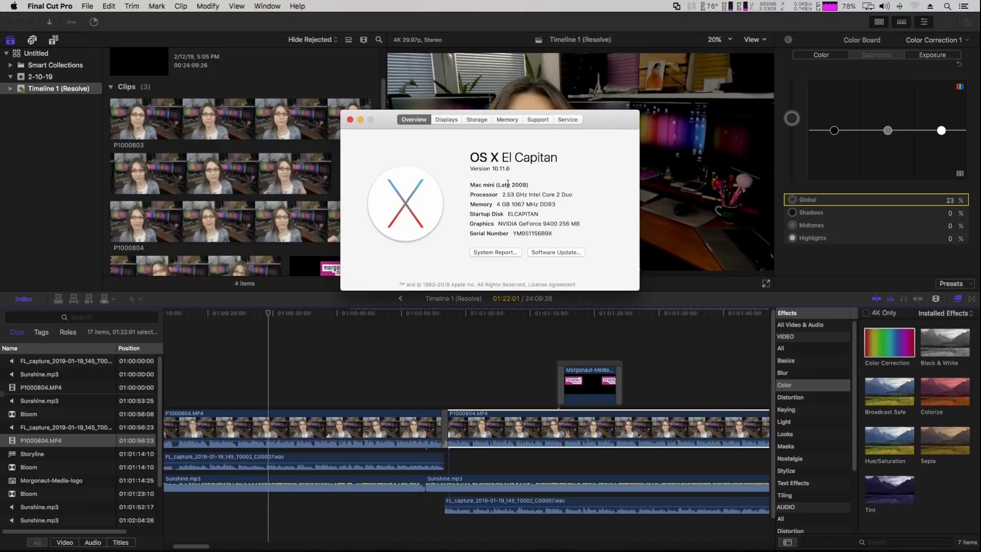
left_click_drag(529, 184, 571, 194)
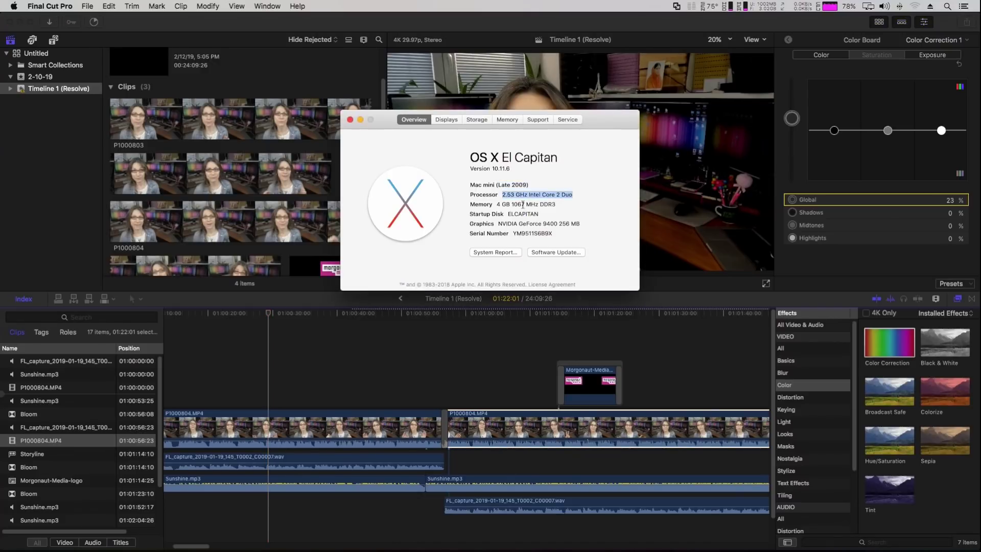
left_click_drag(496, 204, 593, 204)
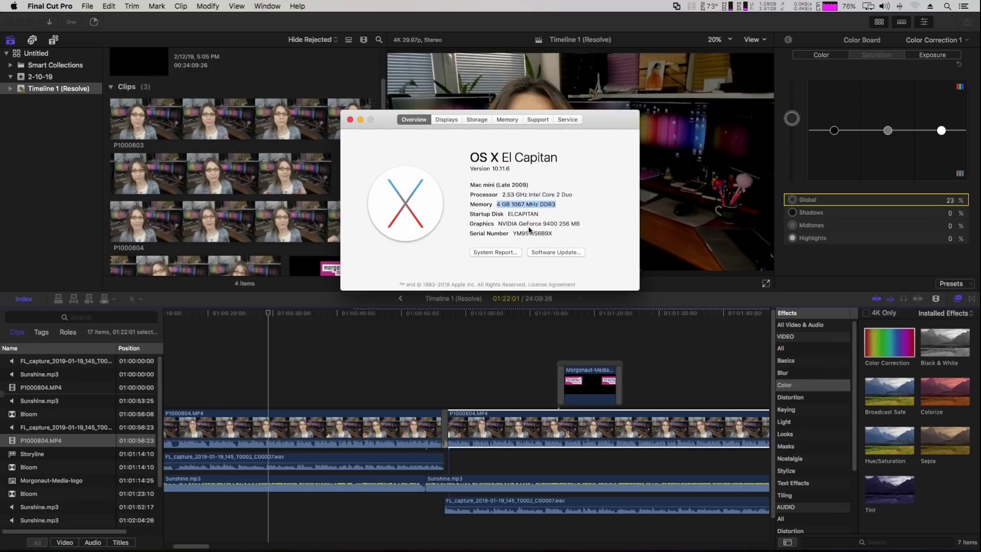
left_click_drag(533, 223, 587, 225)
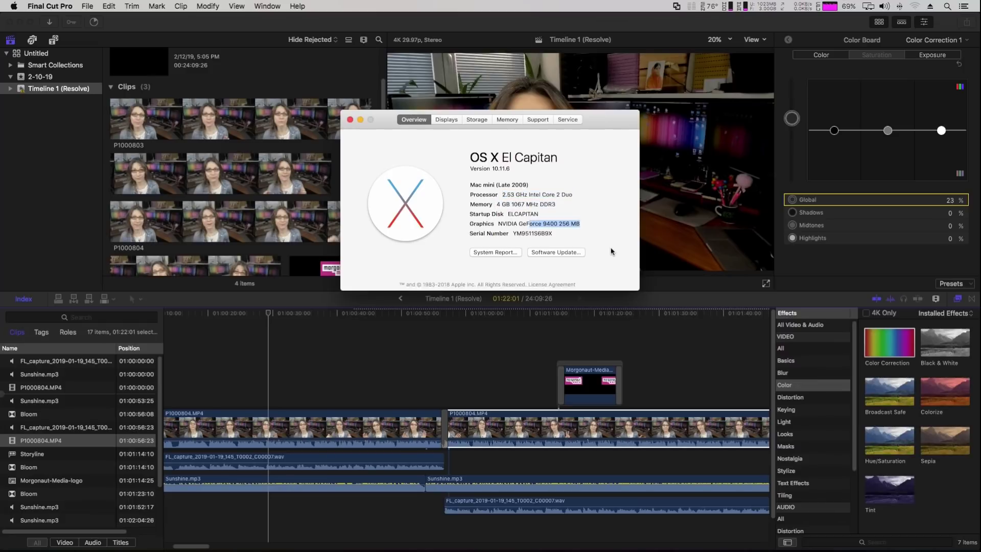
left_click(769, 6)
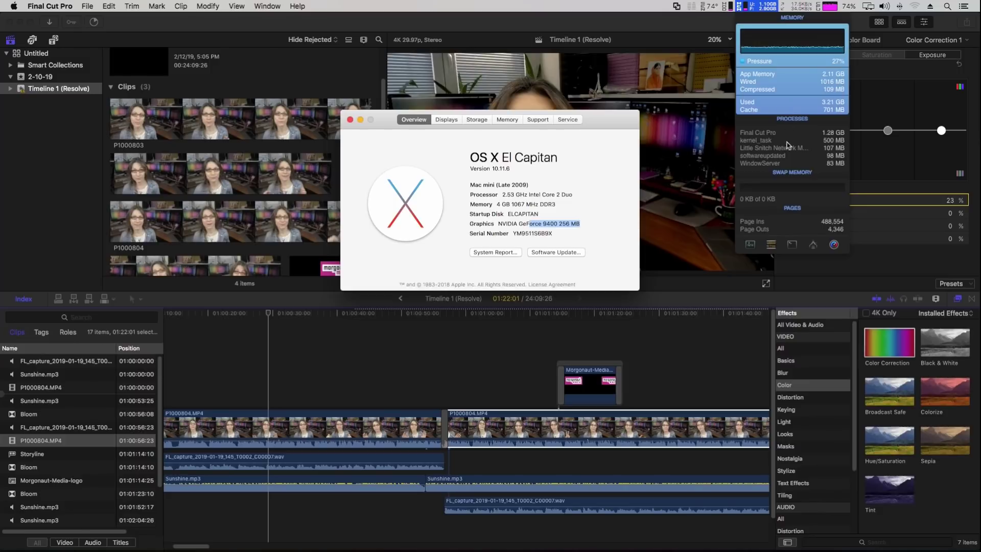
mouse_move(749, 200)
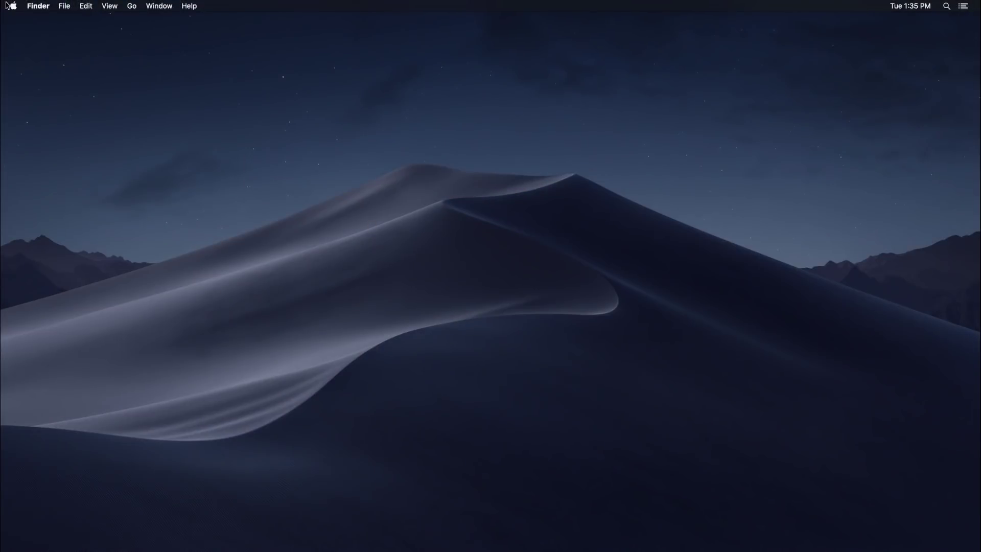
left_click(9, 6)
left_click(70, 34)
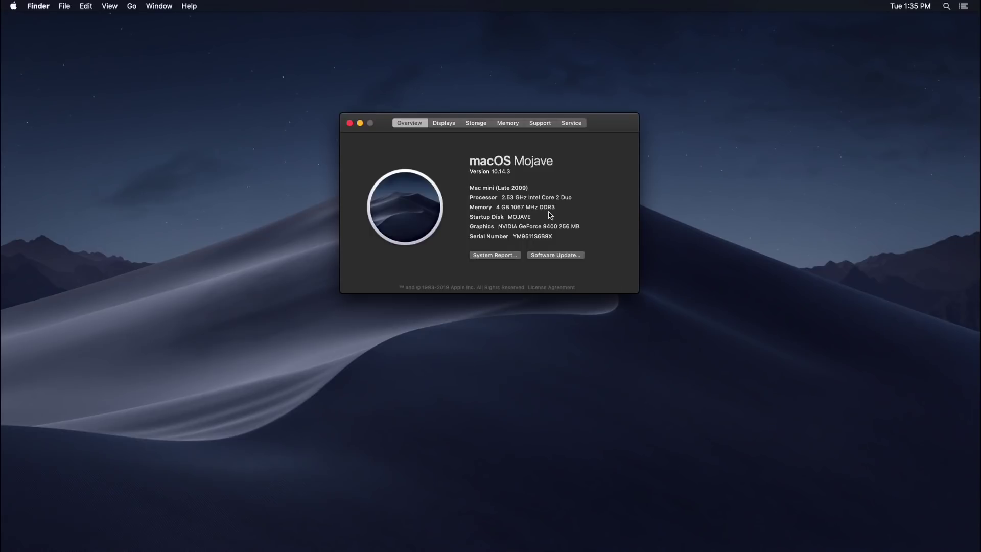
left_click_drag(497, 187, 524, 190)
left_click_drag(501, 197, 584, 196)
left_click_drag(500, 206, 574, 205)
left_click_drag(499, 226, 595, 227)
key("super+w")
mouse_move(398, 549)
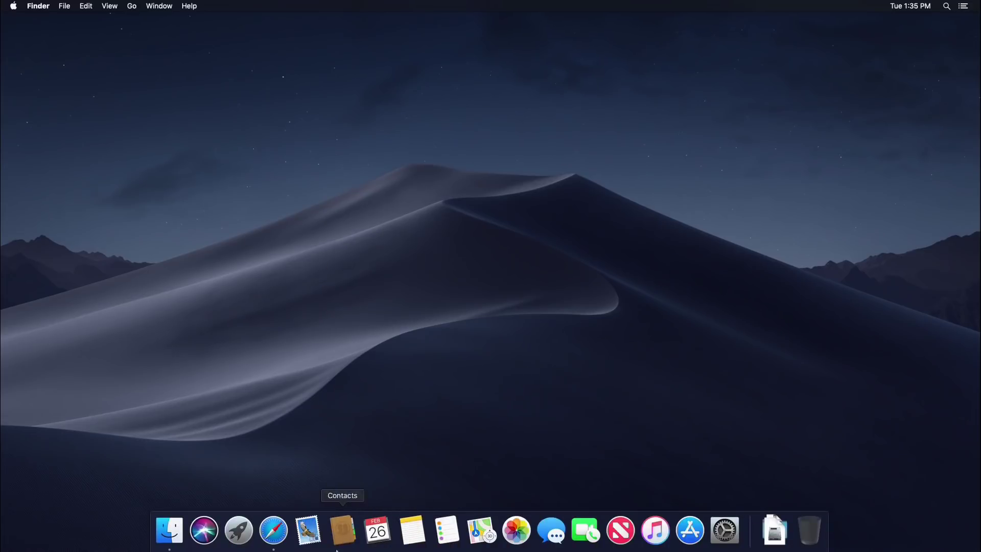
Switch to Safari, show all its windows in Mission Control, and briefly reveal the desktop
left_click(272, 531)
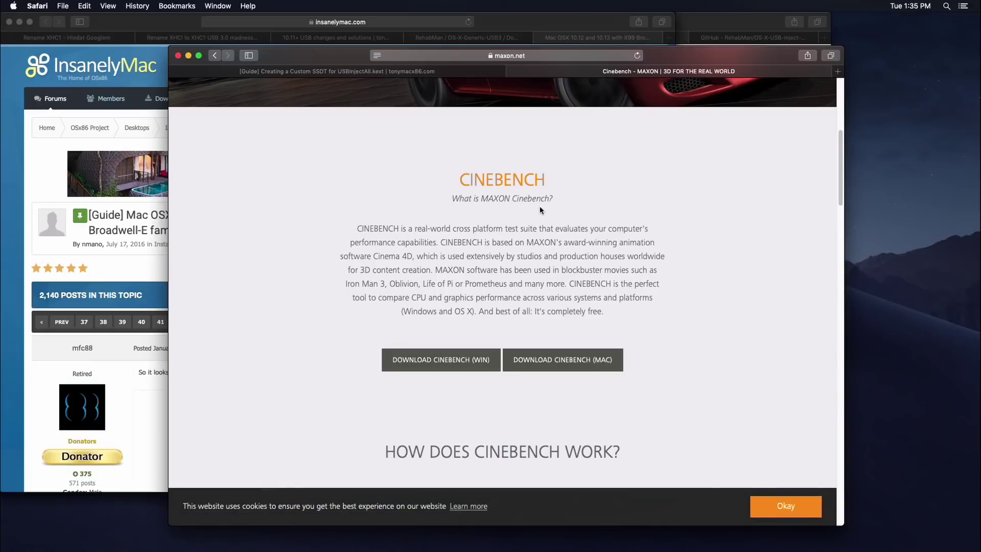
key("ctrl+Up")
key("ctrl+Up")
key("ctrl+Up")
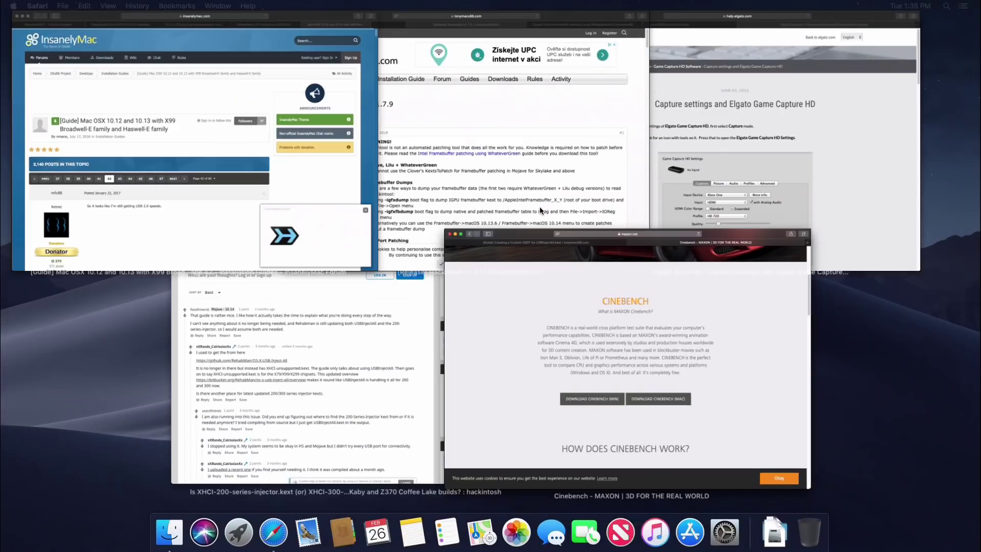
key("ctrl+Up")
key("F11")
key("F11")
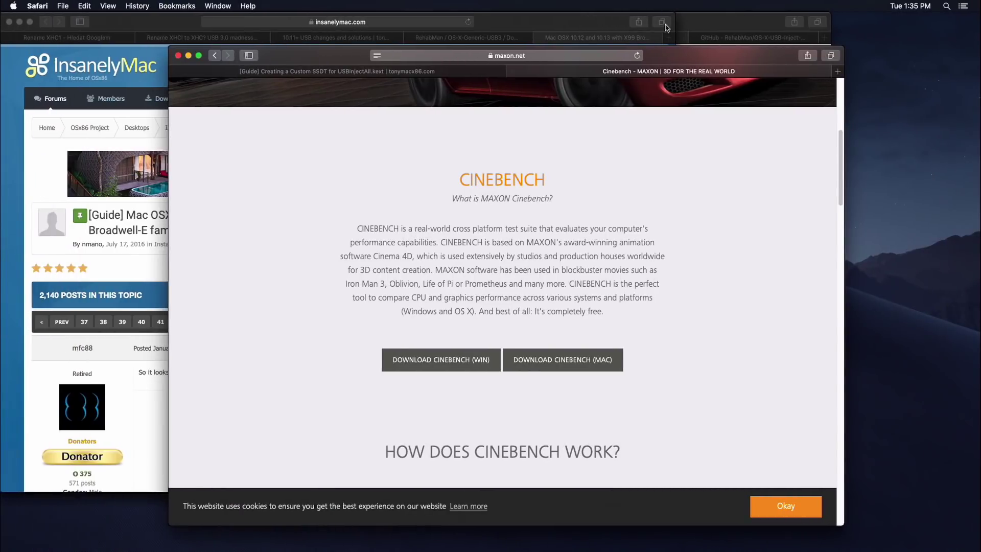
Minimize the Reddit and Cinebench windows, then restore the Elgato capture settings window
left_click_drag(720, 20, 608, 47)
key("super+m")
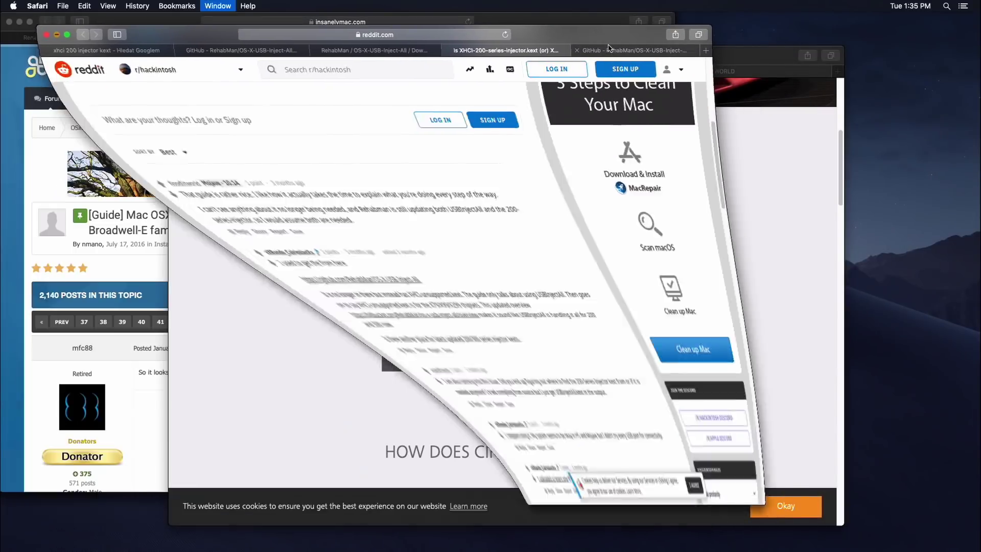
key("super+m")
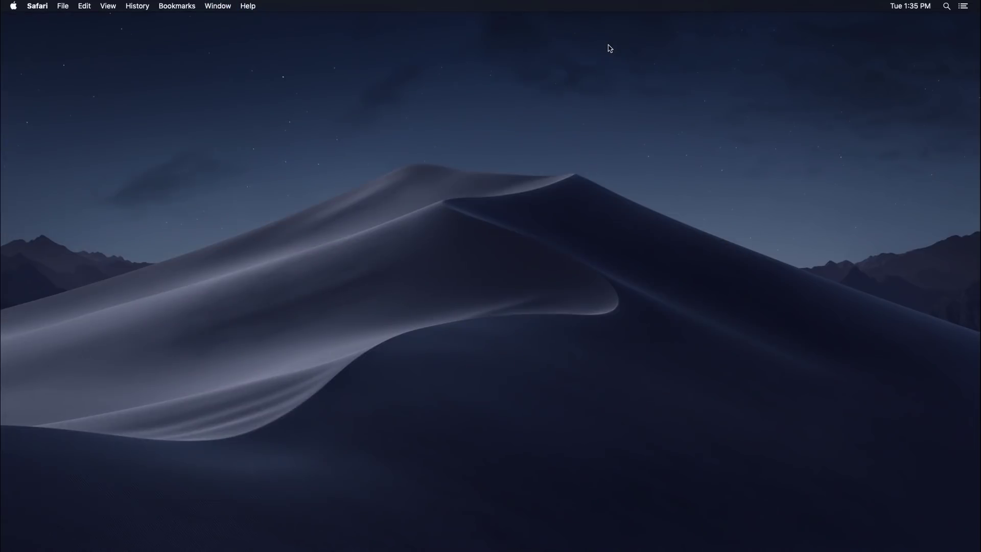
mouse_move(810, 550)
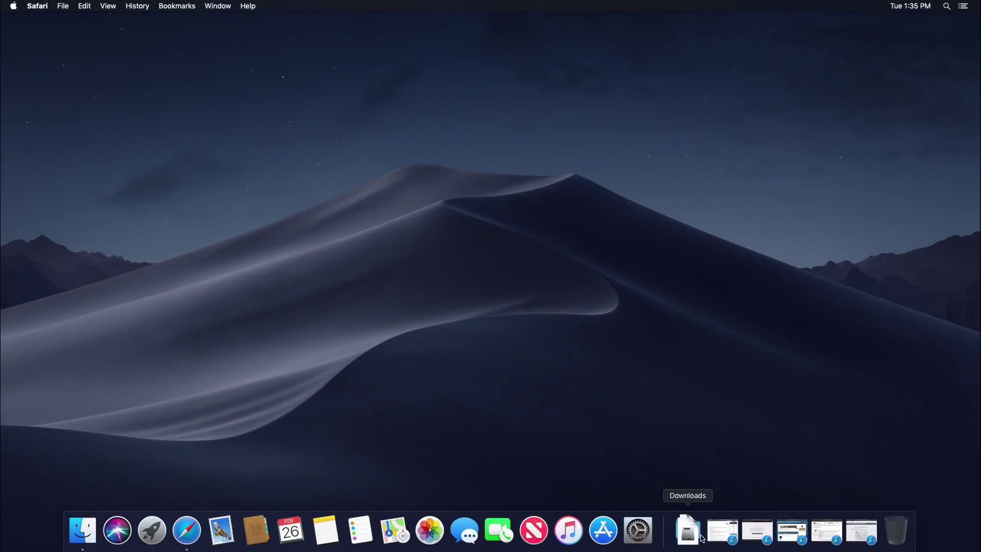
left_click(742, 532)
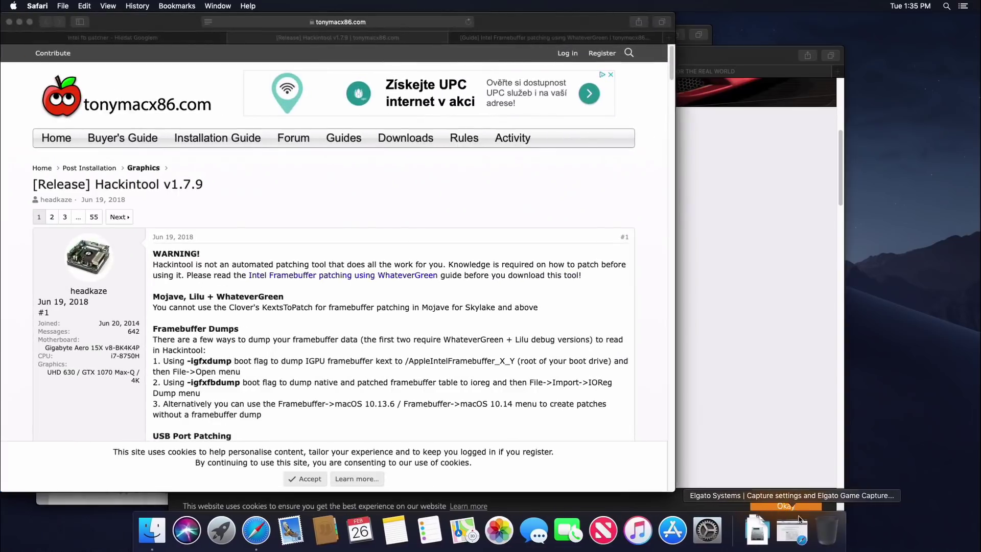
left_click(800, 519)
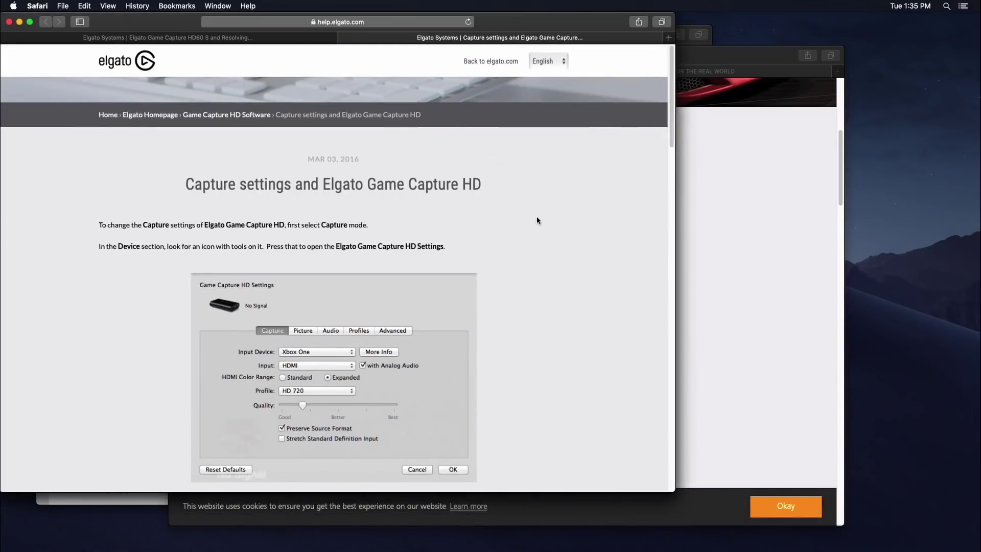
left_click_drag(505, 26, 507, 25)
Switch between the empty second desktop and the Safari desktop, then show all windows
key("ctrl+Right")
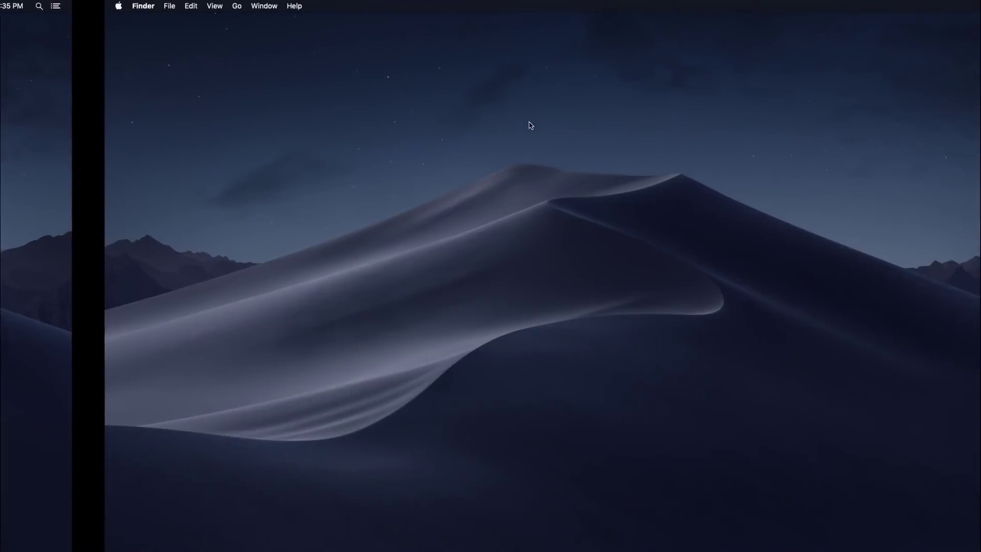
key("ctrl+Left")
key("ctrl+Right")
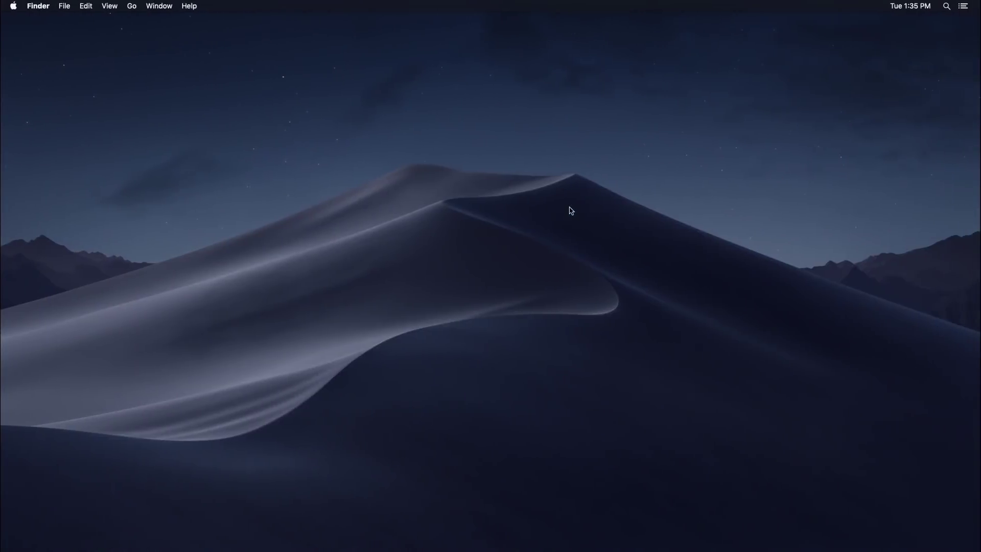
key("ctrl+Left")
key("ctrl+Up")
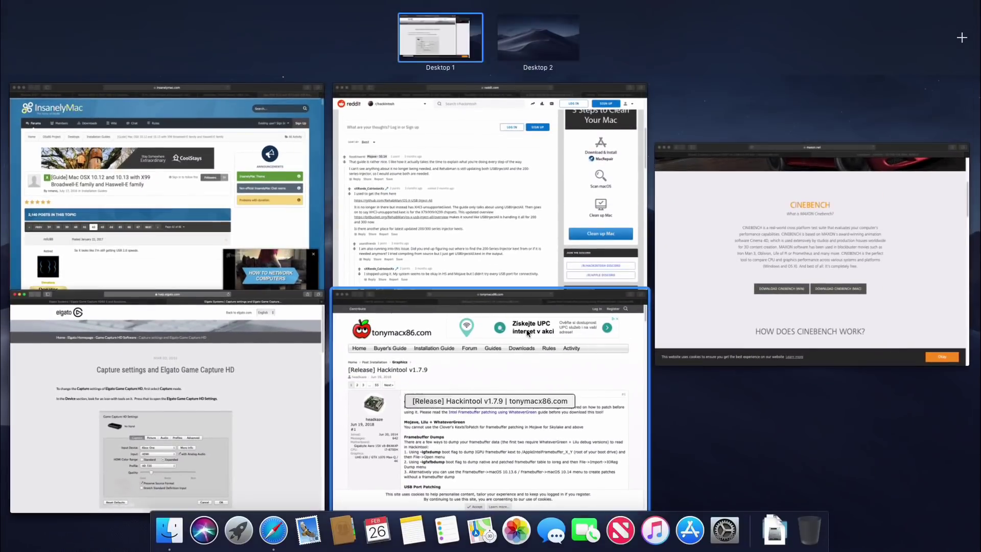
left_click(526, 342)
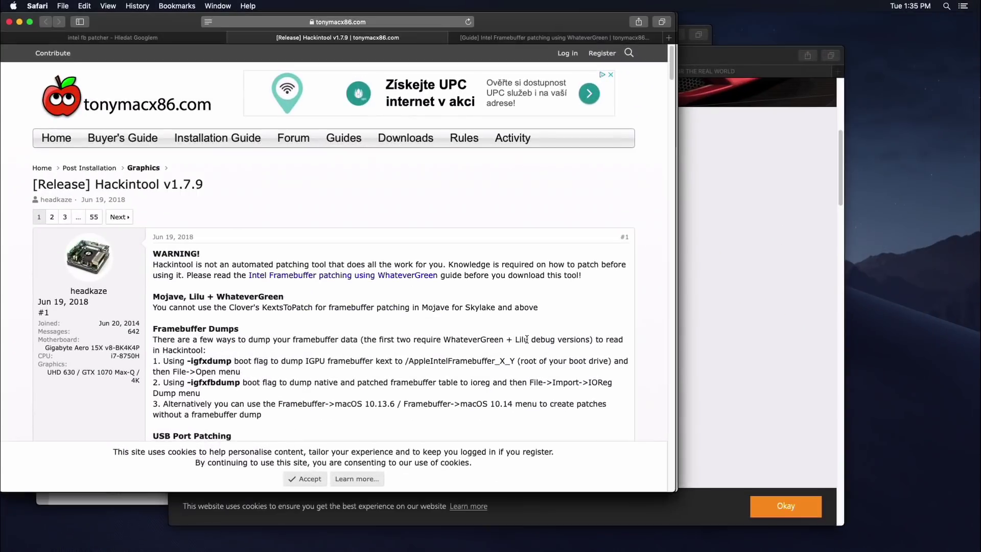